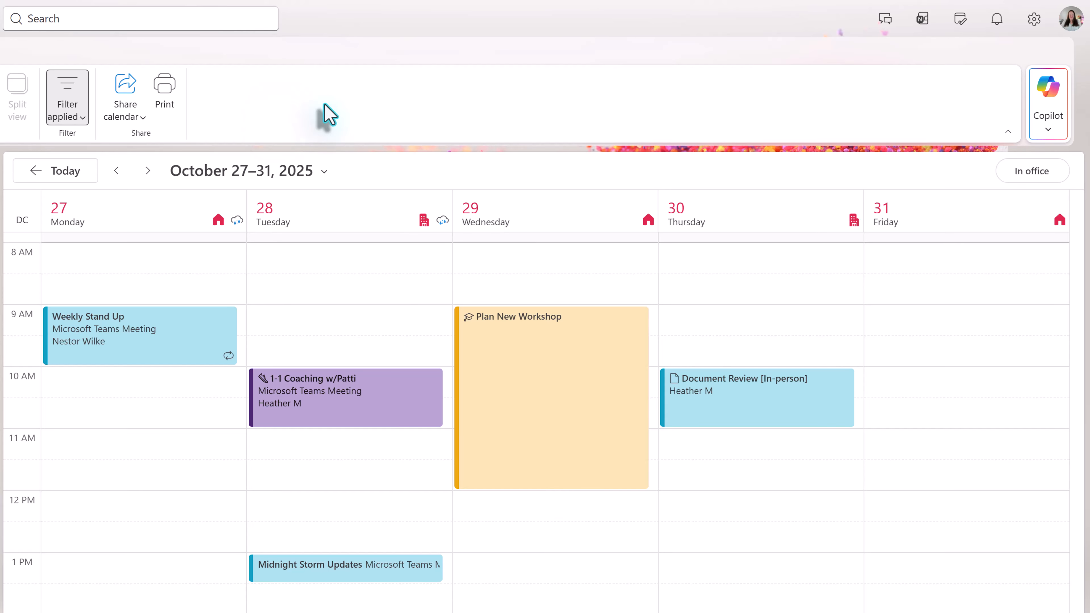
In the calendar's work hours and location settings, remove Monday and add Saturday as working days, then save and close the settings
{"action": "left_click", "coordinate": [1034, 18]}
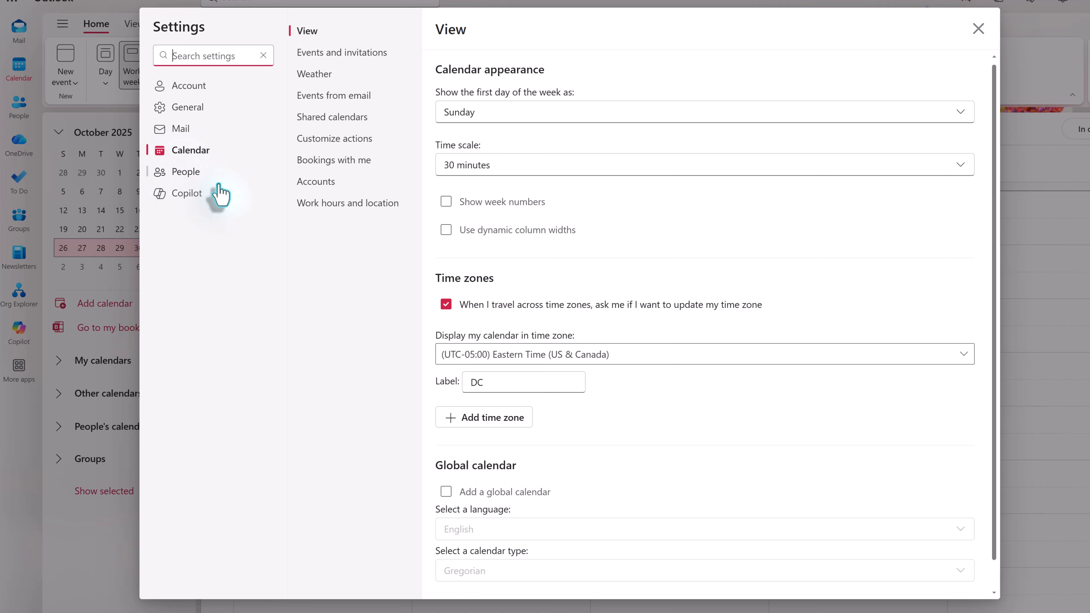
{"action": "left_click", "coordinate": [337, 210]}
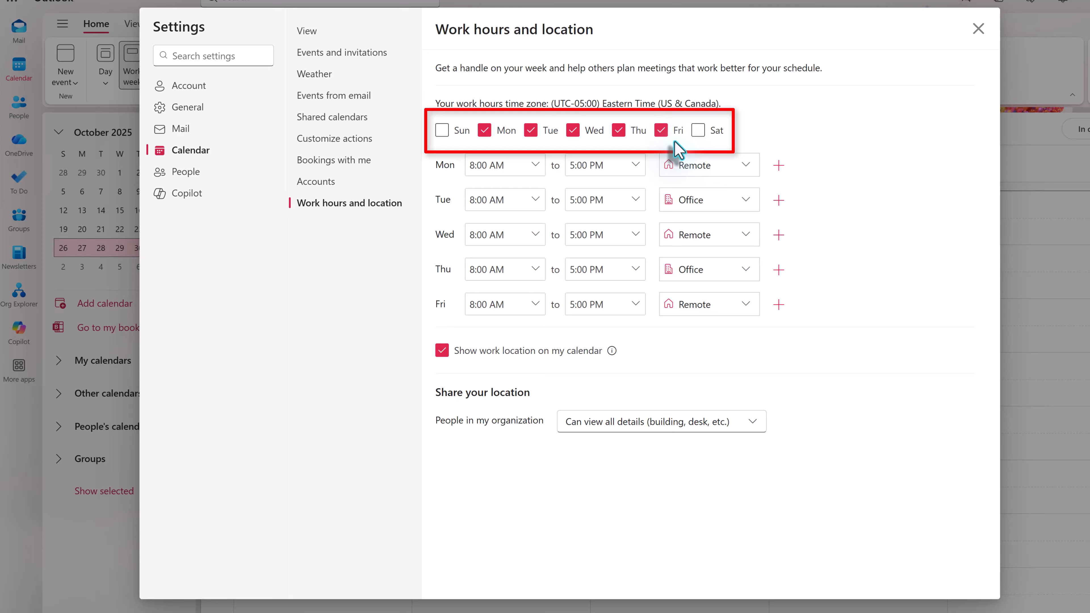
{"action": "left_click", "coordinate": [484, 131]}
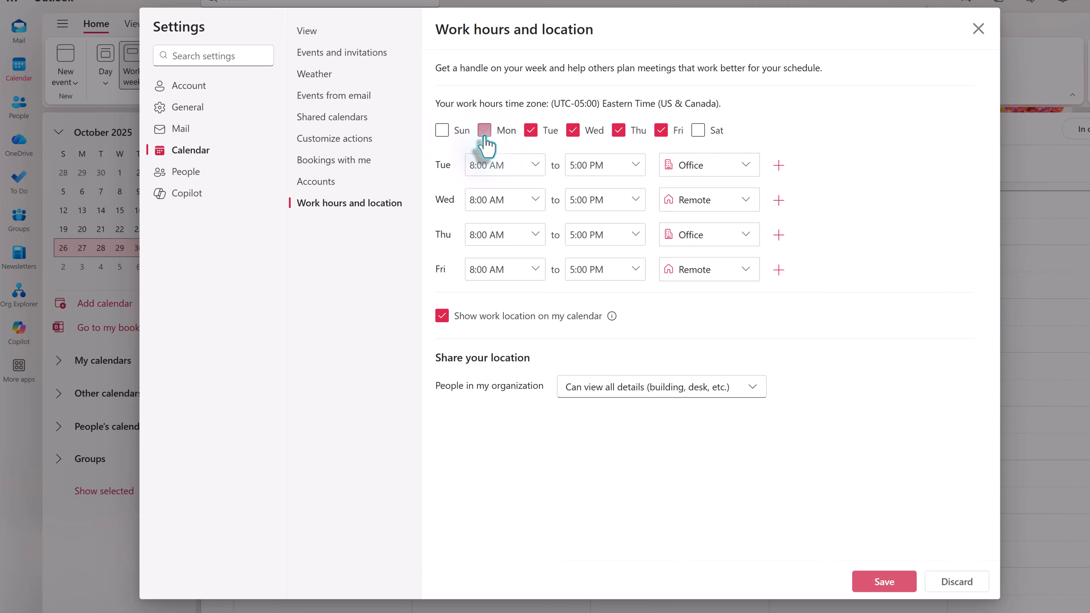
{"action": "left_click", "coordinate": [698, 130]}
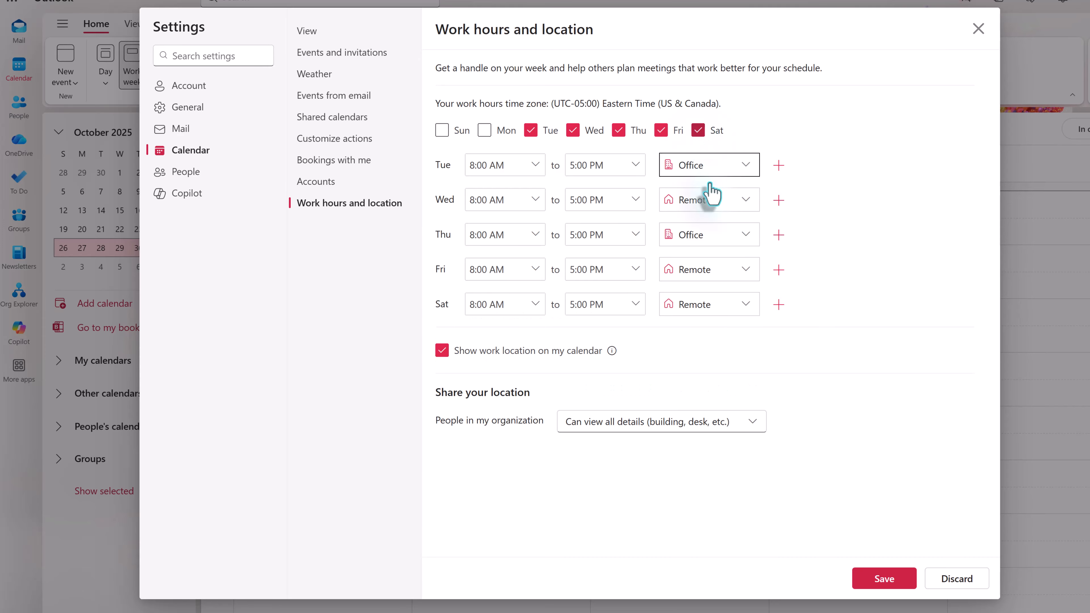
{"action": "left_click", "coordinate": [885, 584]}
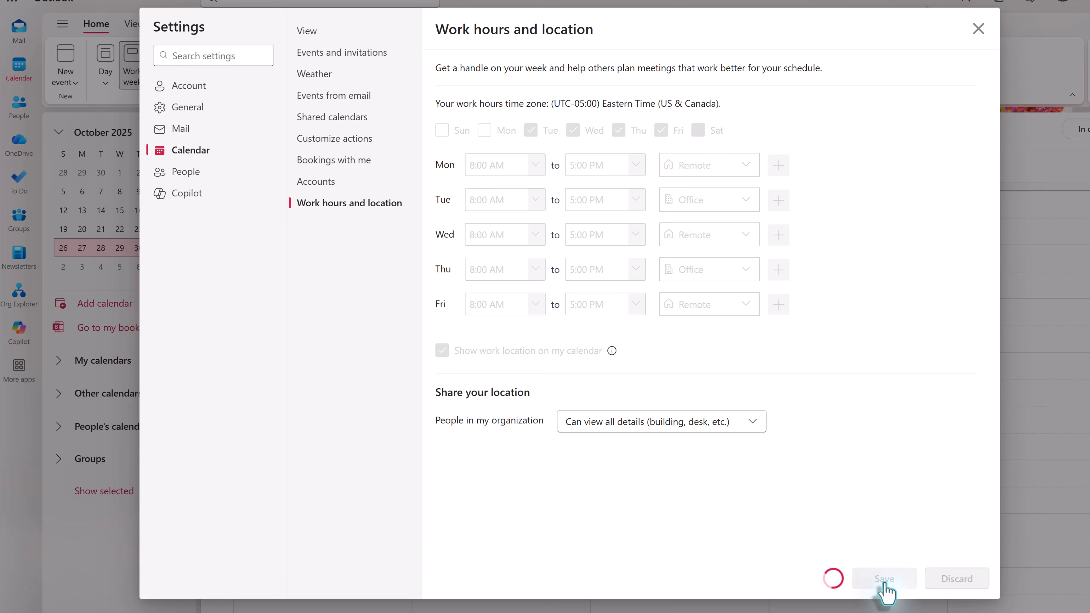
{"action": "left_click", "coordinate": [979, 29]}
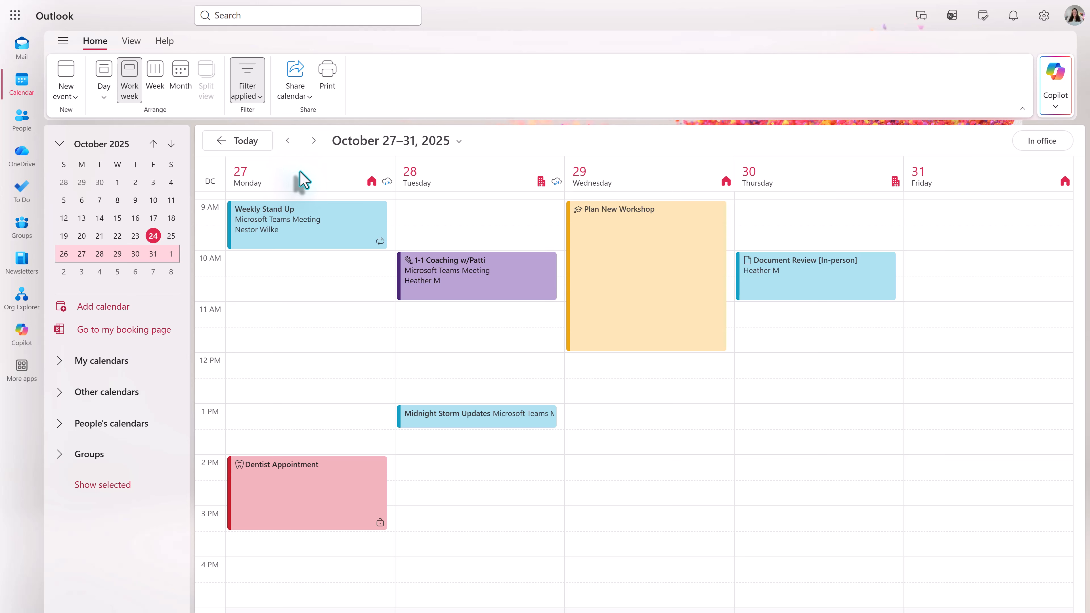
Show the calendar in day view and look through the choices for the number of days displayed
{"action": "left_click", "coordinate": [103, 77]}
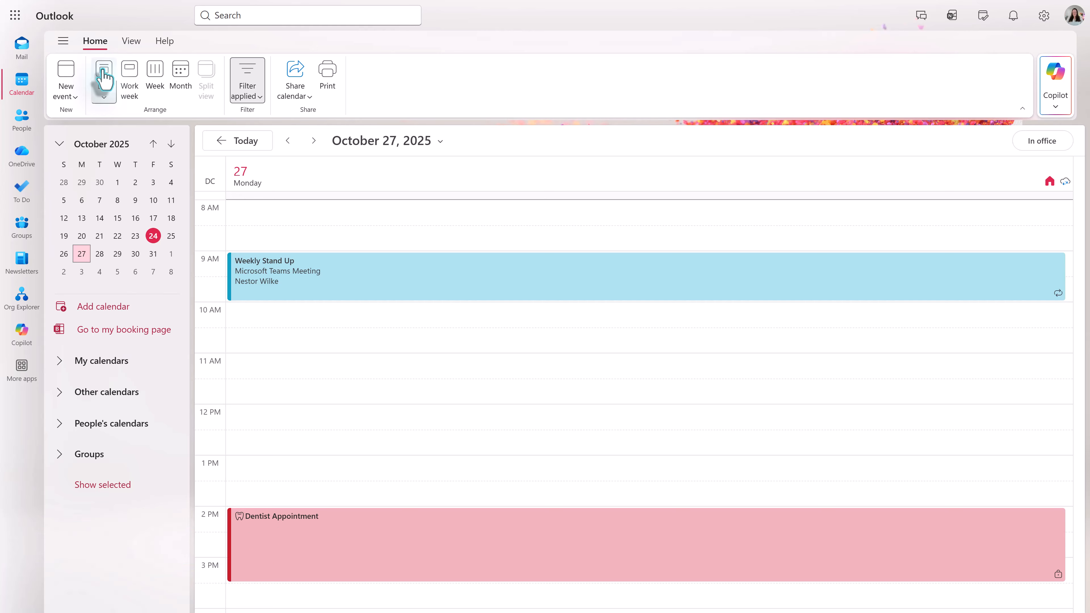
{"action": "left_click", "coordinate": [104, 98]}
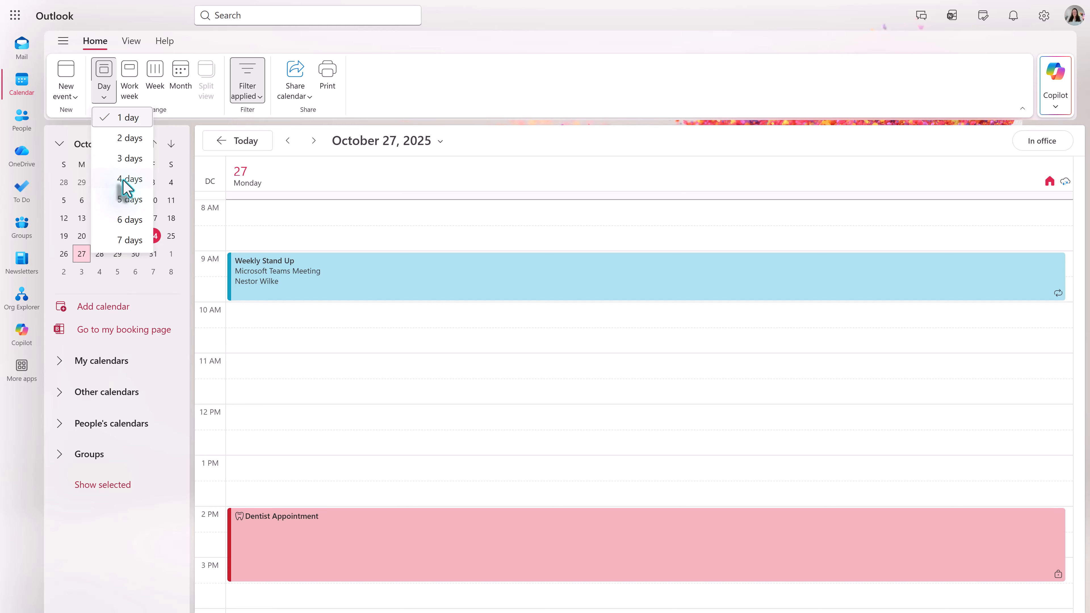
{"action": "left_click", "coordinate": [130, 159]}
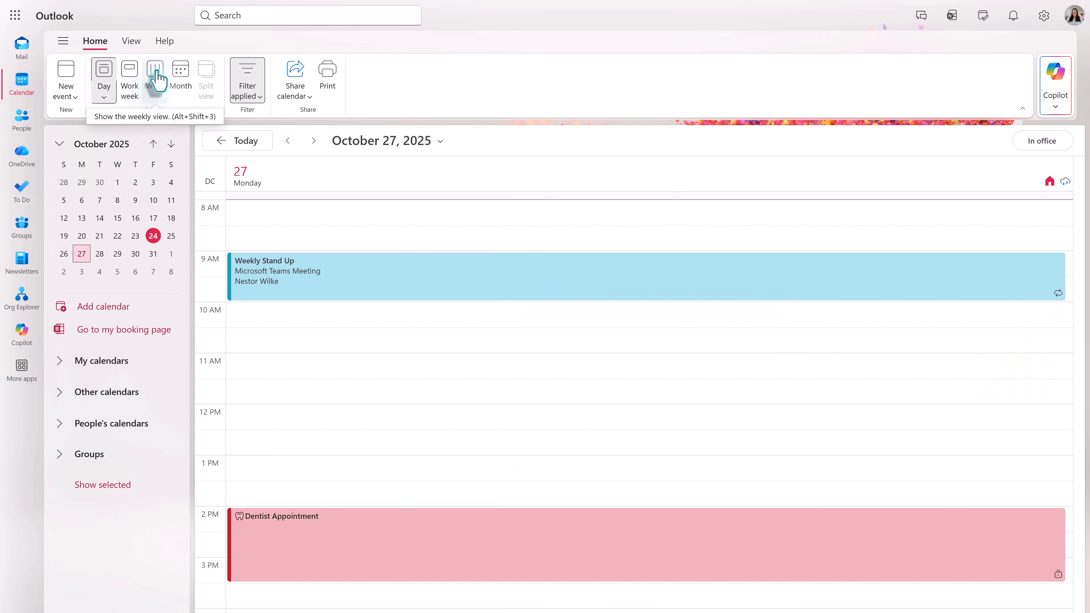
Preview the month view, then return the calendar to the week view of October 26 – November 1, 2025
{"action": "left_click", "coordinate": [154, 74]}
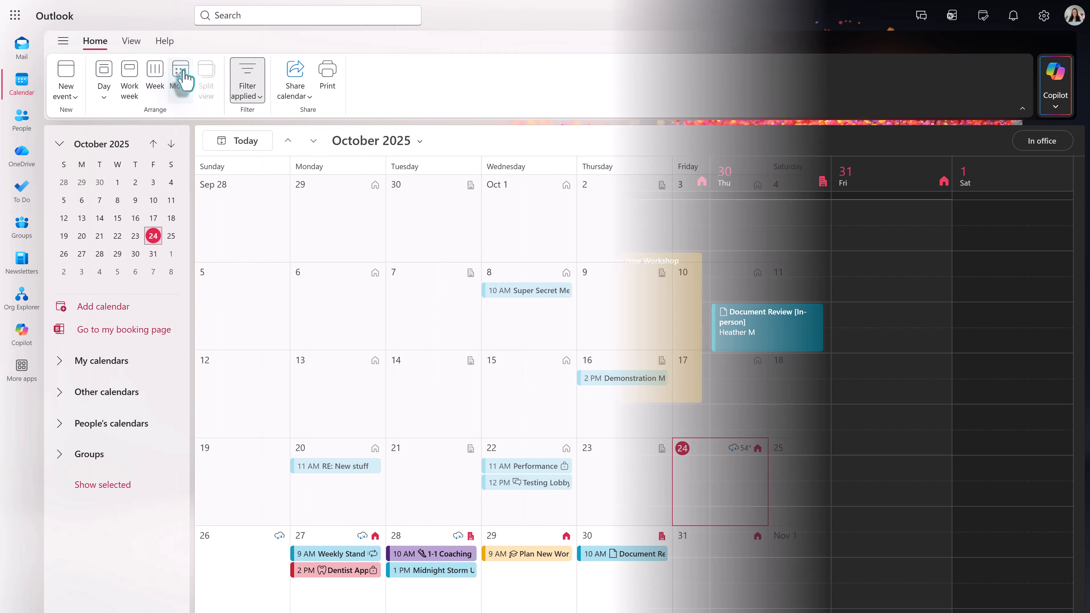
{"action": "left_click", "coordinate": [181, 74]}
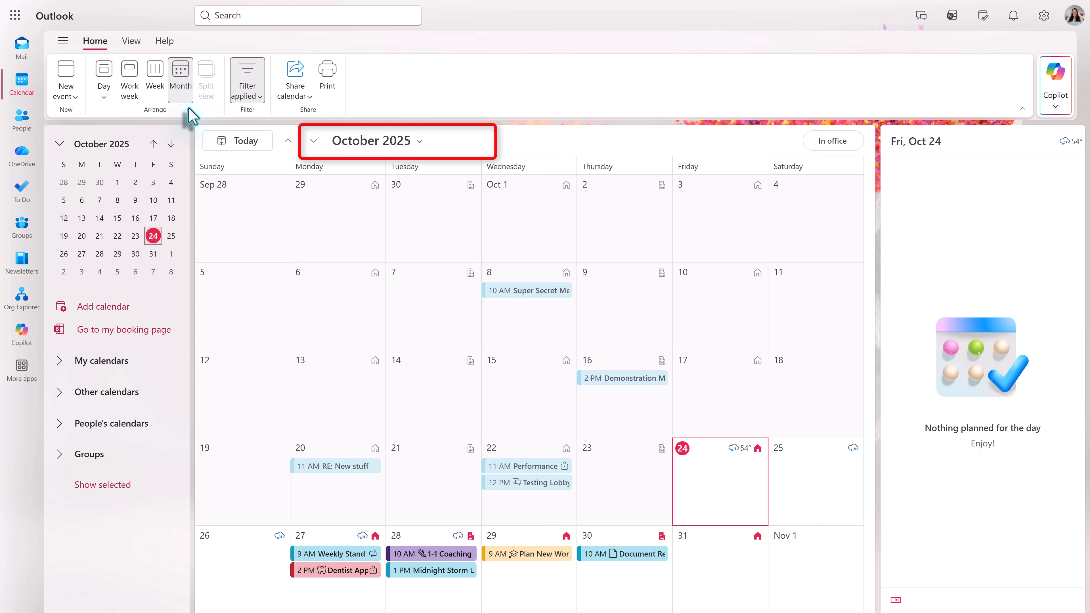
{"action": "left_click", "coordinate": [155, 77]}
{"action": "left_click", "coordinate": [83, 257]}
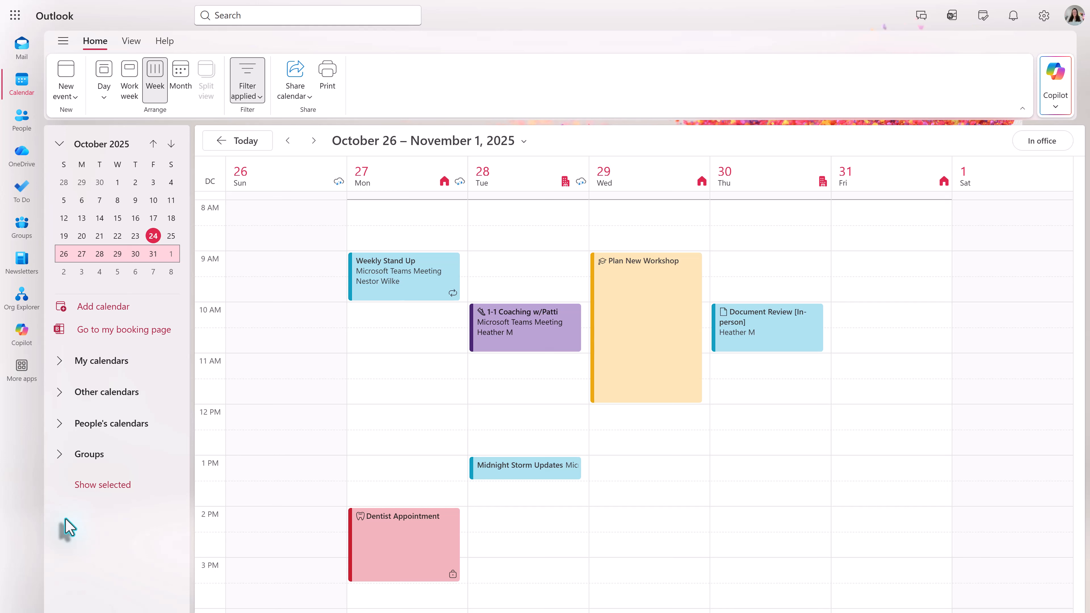
Add the first colleague's calendar under People's calendars and display it side by side in split view
{"action": "left_click", "coordinate": [60, 424]}
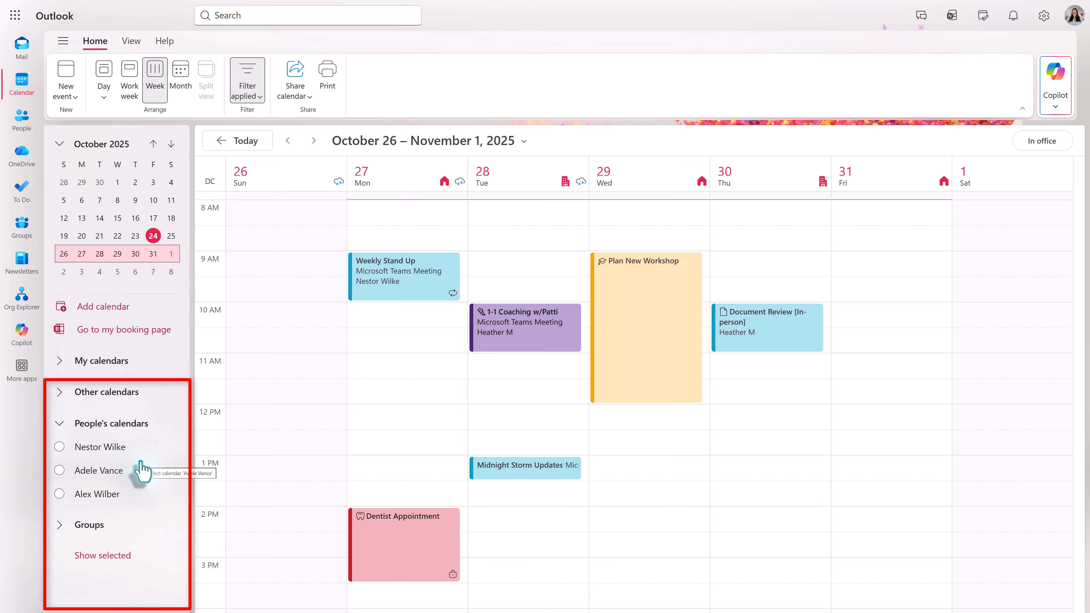
{"action": "left_click", "coordinate": [60, 448]}
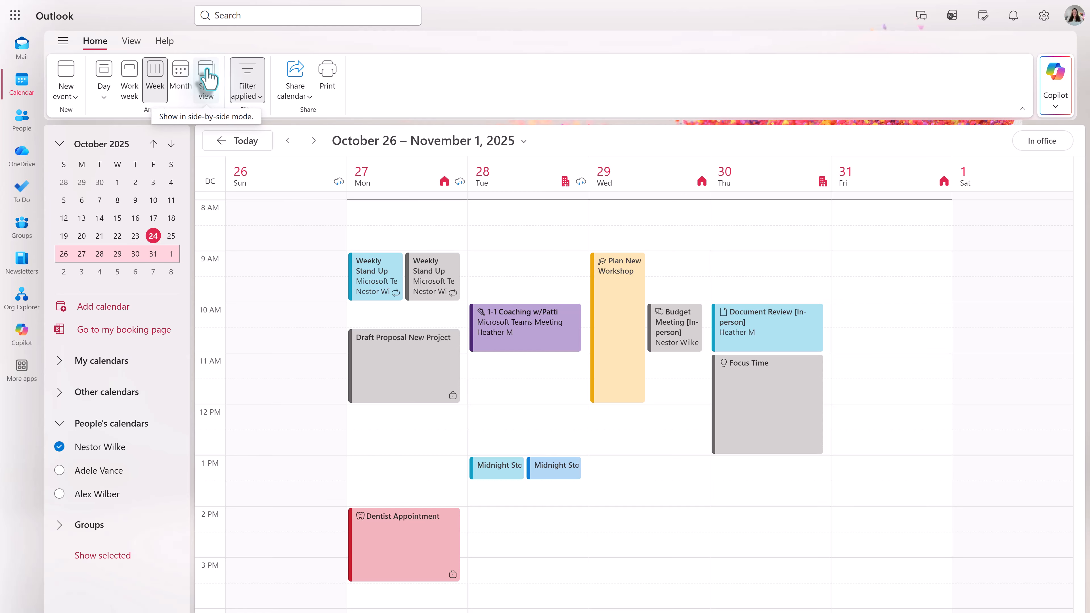
{"action": "left_click", "coordinate": [208, 77]}
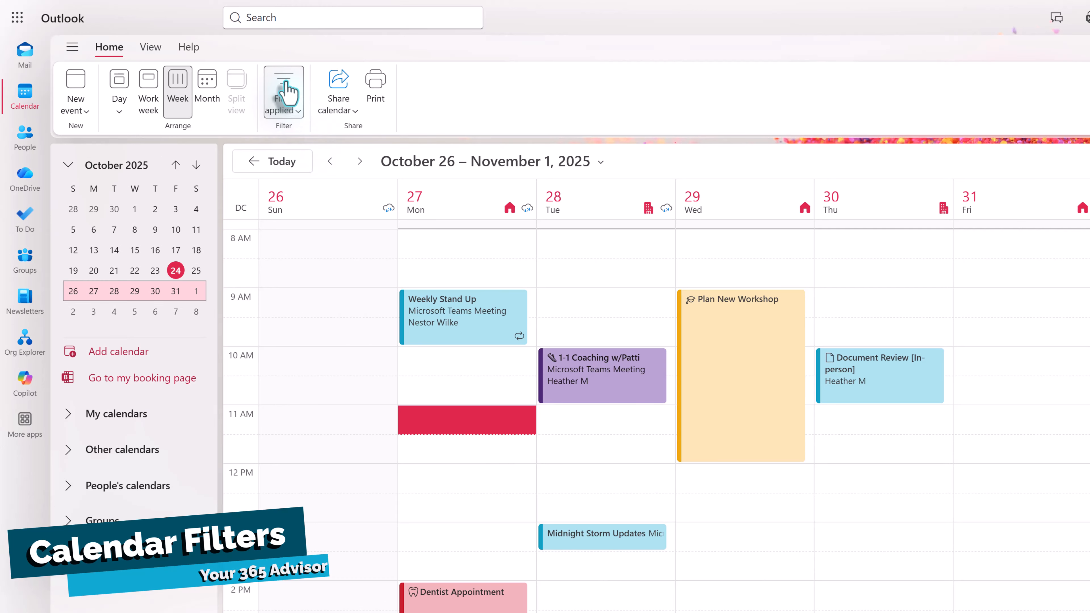
Filter all meetings out of the calendar, then clear the filters
{"action": "left_click", "coordinate": [289, 92]}
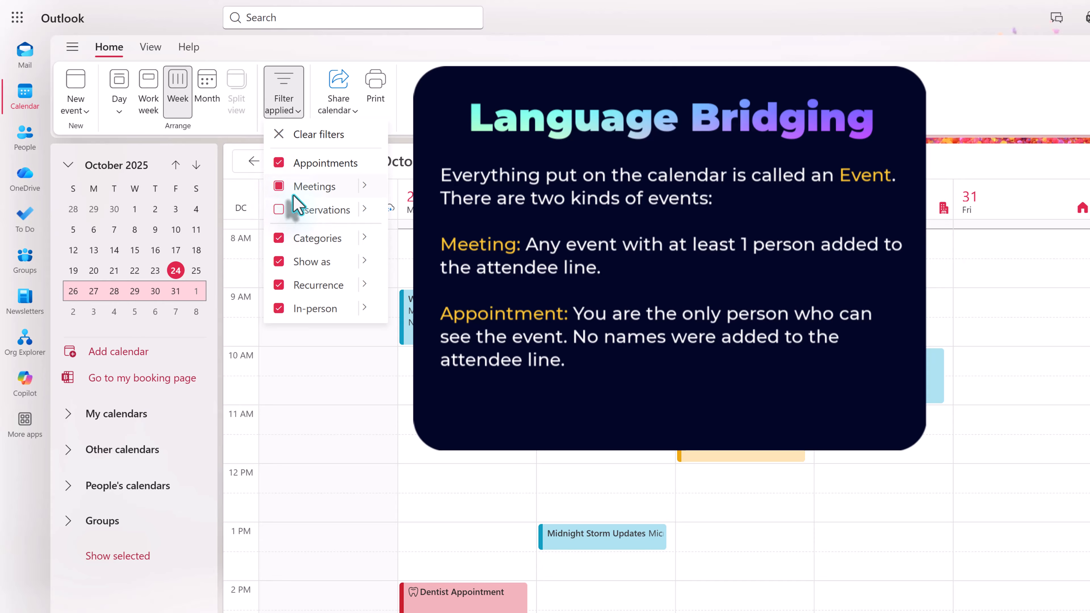
{"action": "left_click", "coordinate": [279, 186]}
{"action": "left_click", "coordinate": [279, 186]}
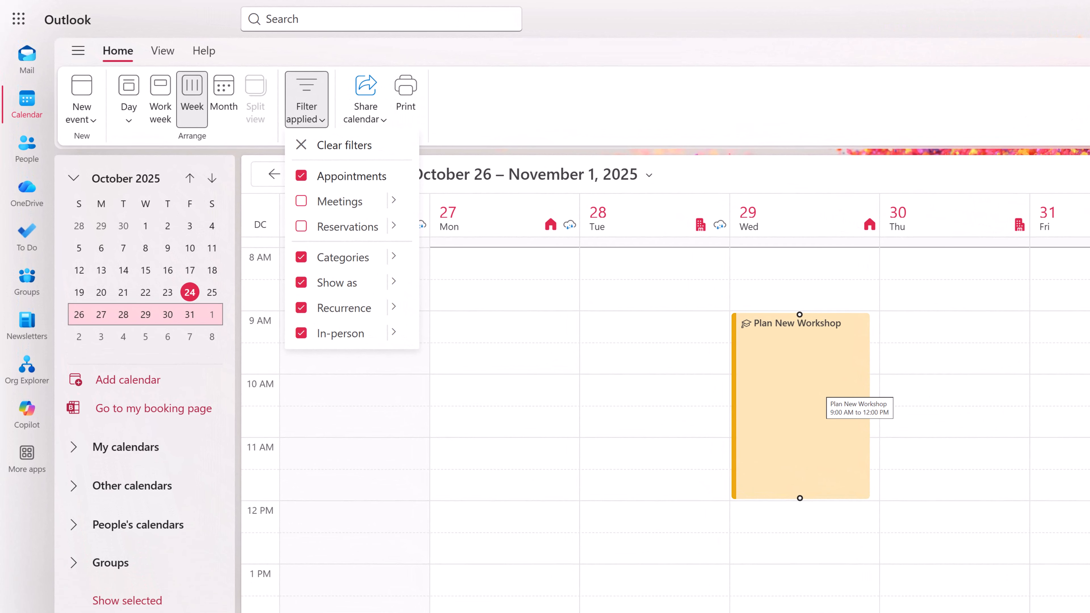
{"action": "left_click", "coordinate": [344, 145]}
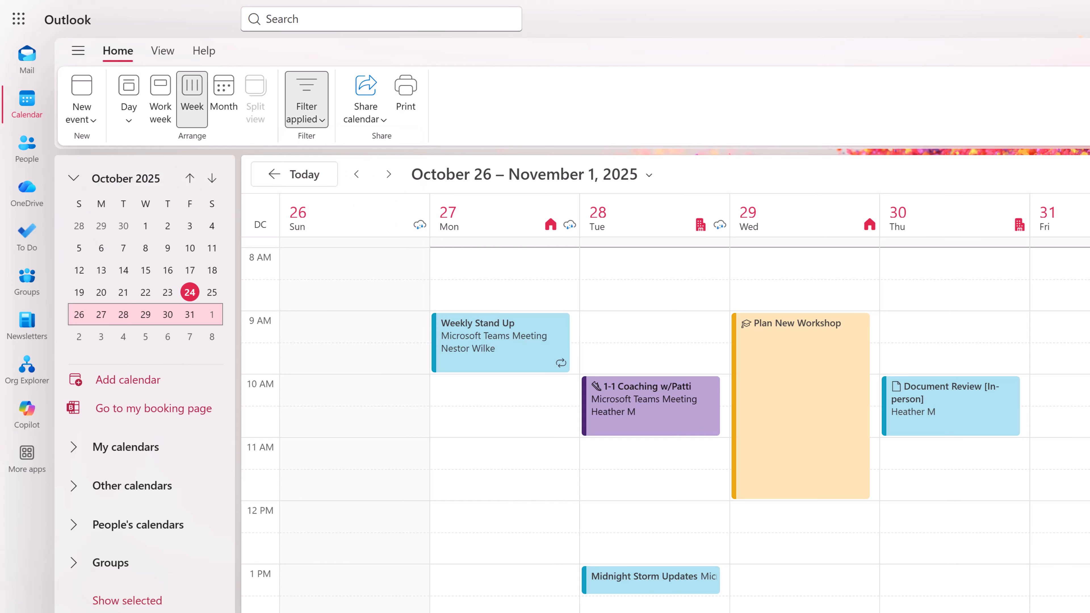
Include Draft meetings in the calendar's meeting filter
{"action": "left_click", "coordinate": [307, 99]}
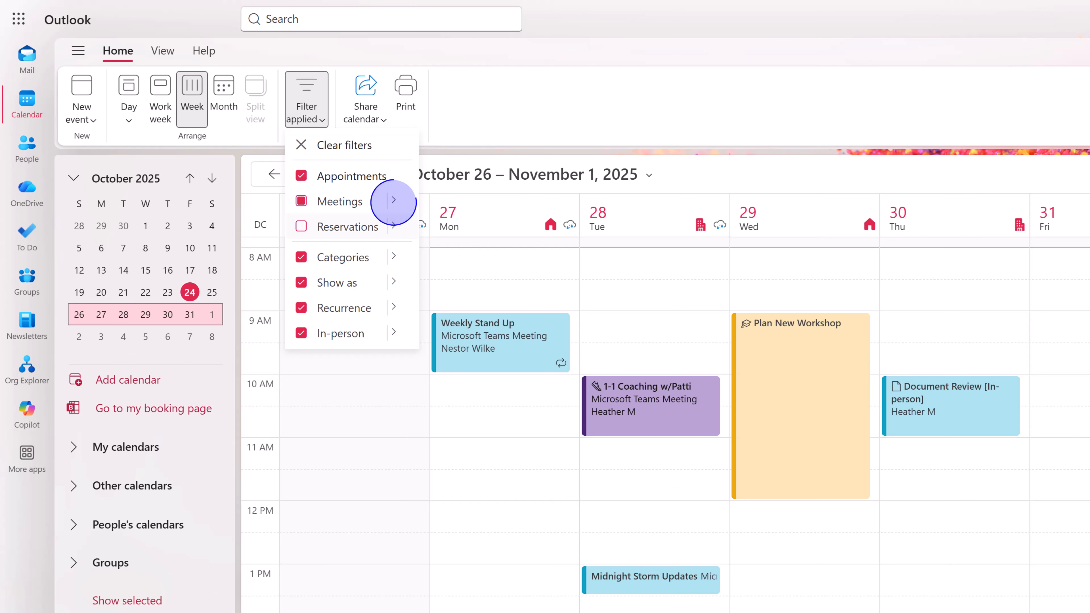
{"action": "mouse_move", "coordinate": [340, 201]}
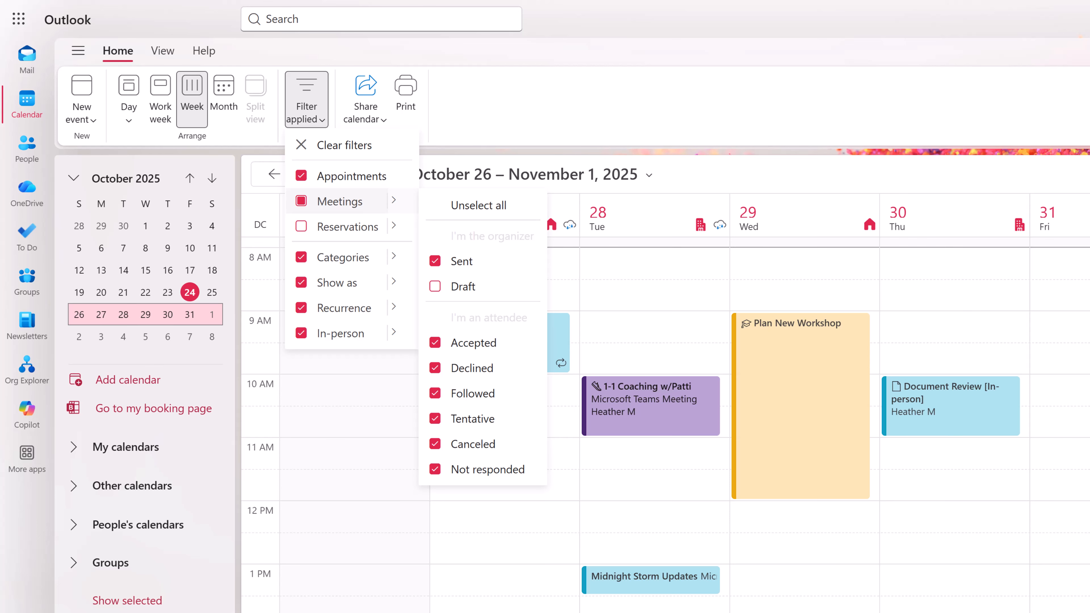
{"action": "left_click", "coordinate": [434, 286]}
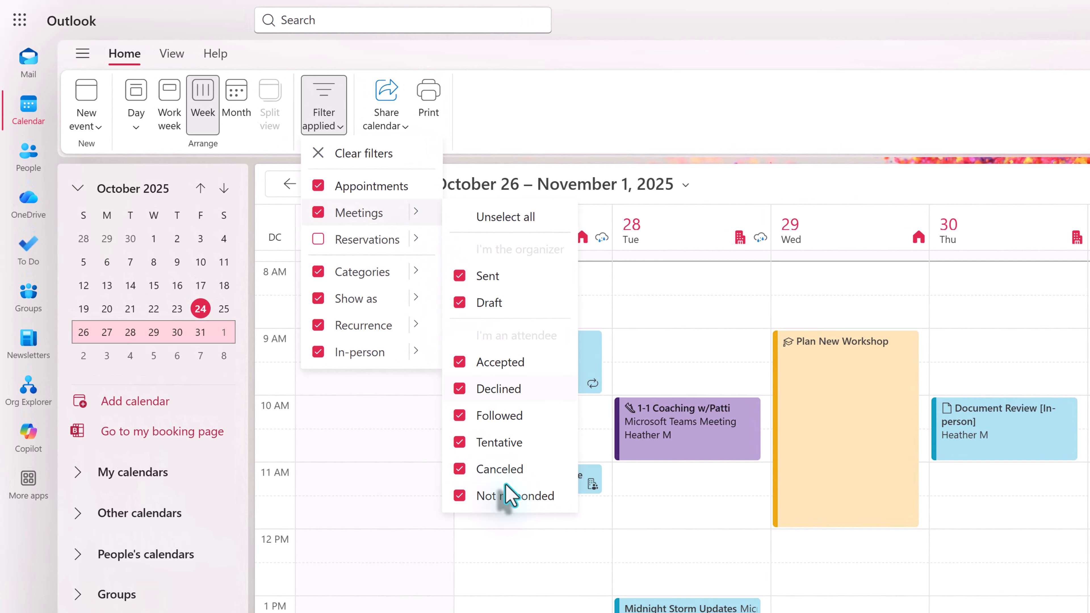
{"action": "left_click", "coordinate": [535, 591]}
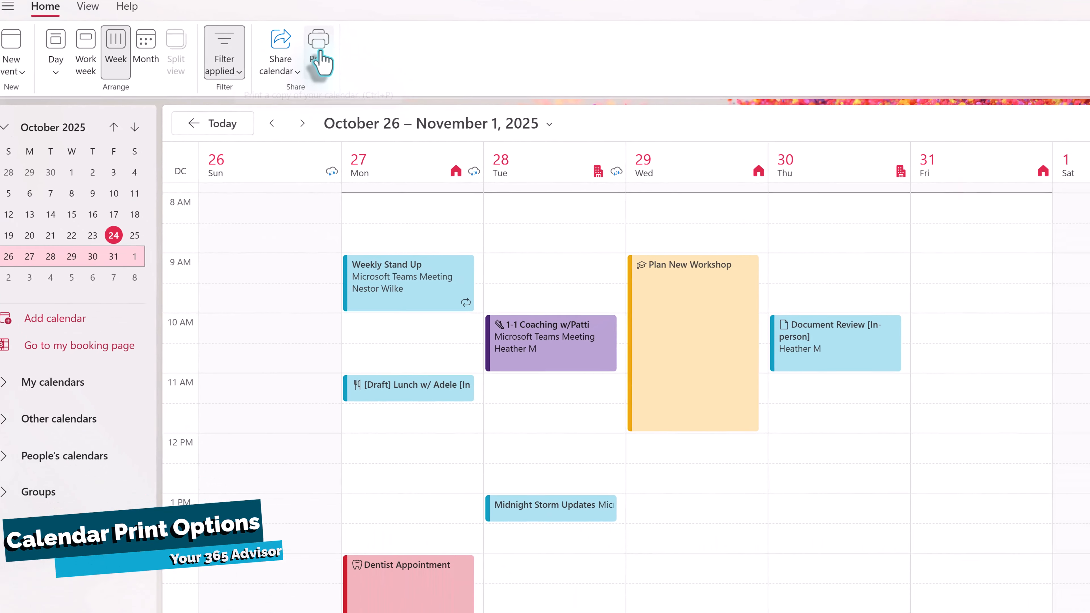
Open the calendar's print options and check the available views, keeping Week
{"action": "left_click", "coordinate": [429, 92]}
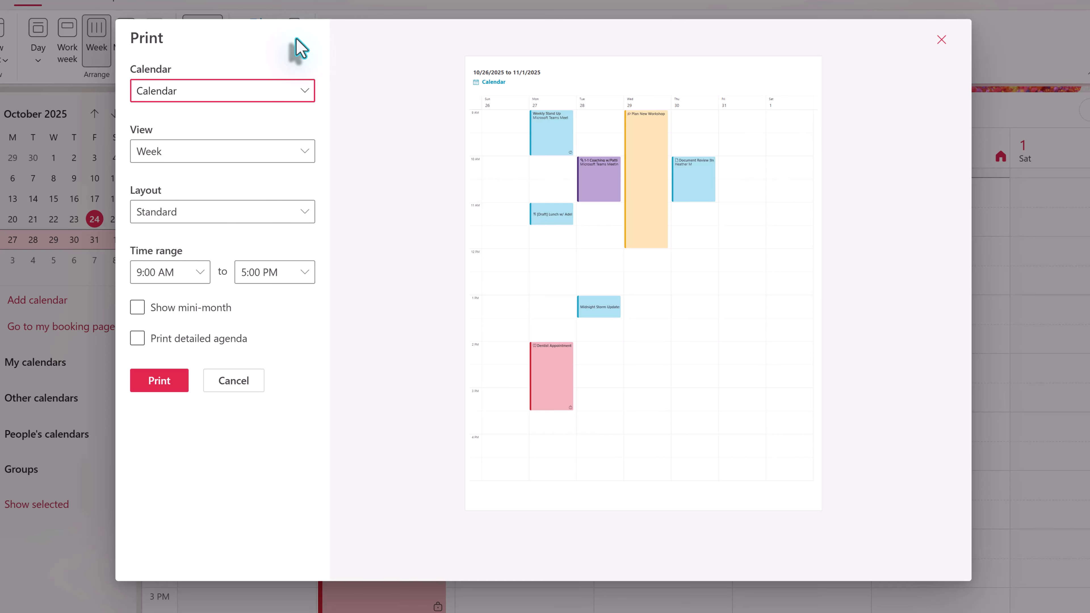
{"action": "left_click", "coordinate": [305, 153]}
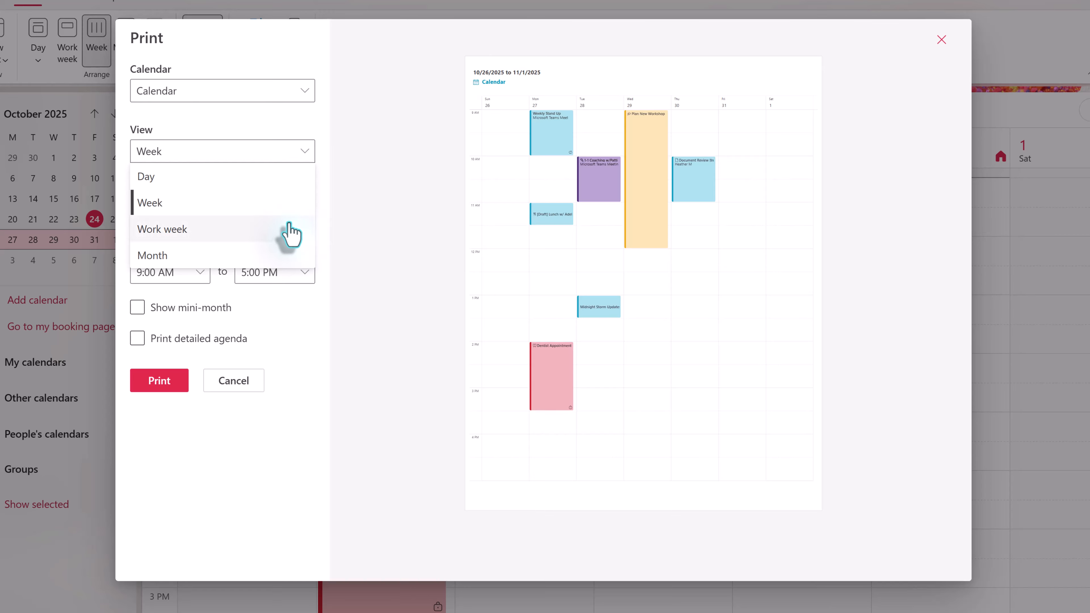
{"action": "left_click", "coordinate": [307, 156]}
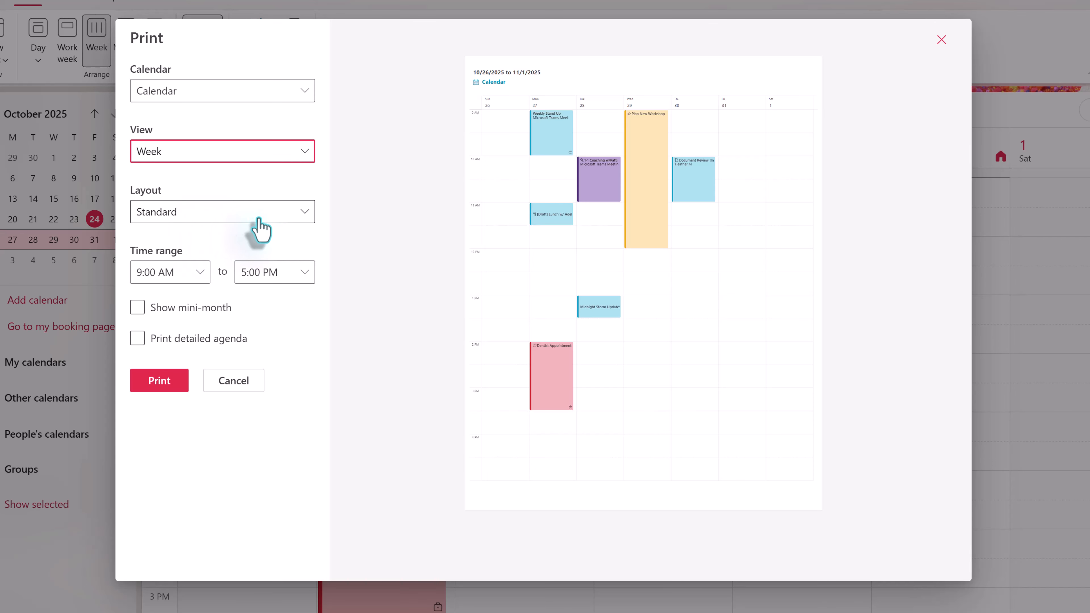
Preview the Horizontal agenda and Vertical agenda print layouts, then return the layout to Standard
{"action": "left_click", "coordinate": [303, 217]}
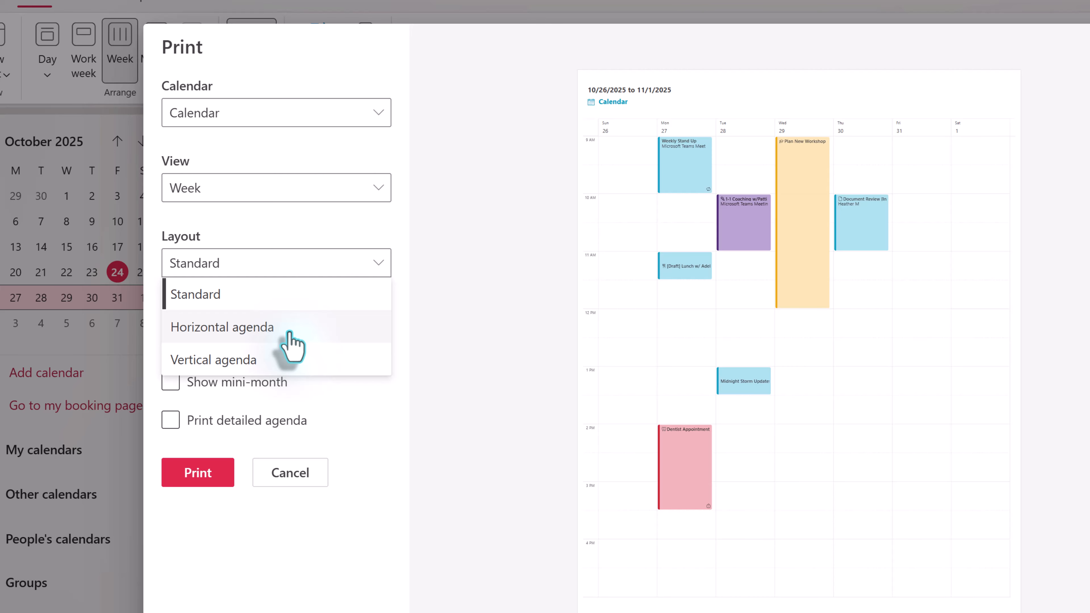
{"action": "left_click", "coordinate": [291, 333]}
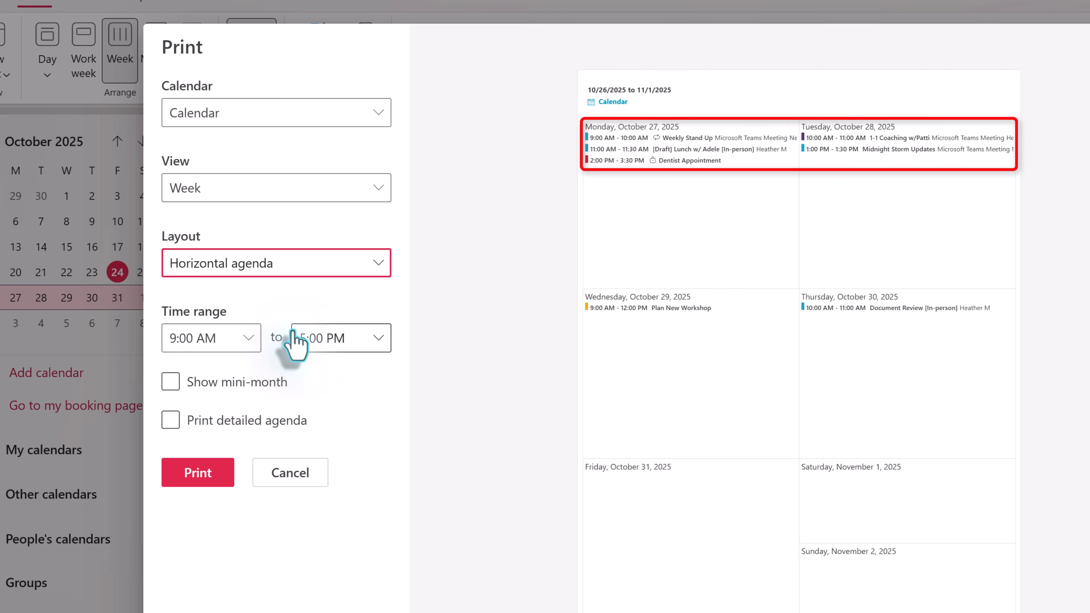
{"action": "left_click", "coordinate": [354, 261]}
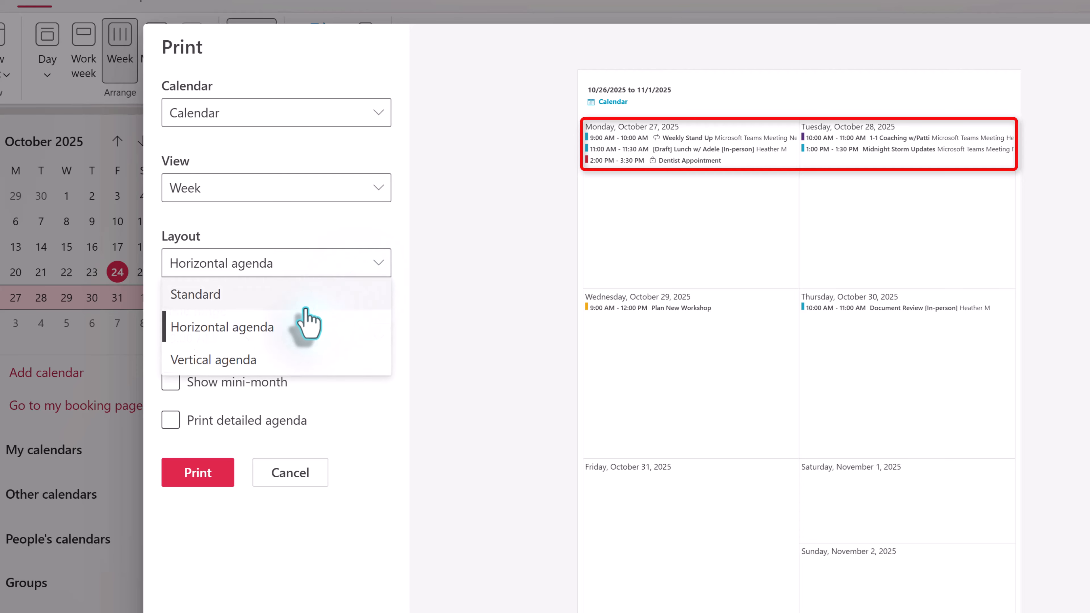
{"action": "left_click", "coordinate": [268, 360]}
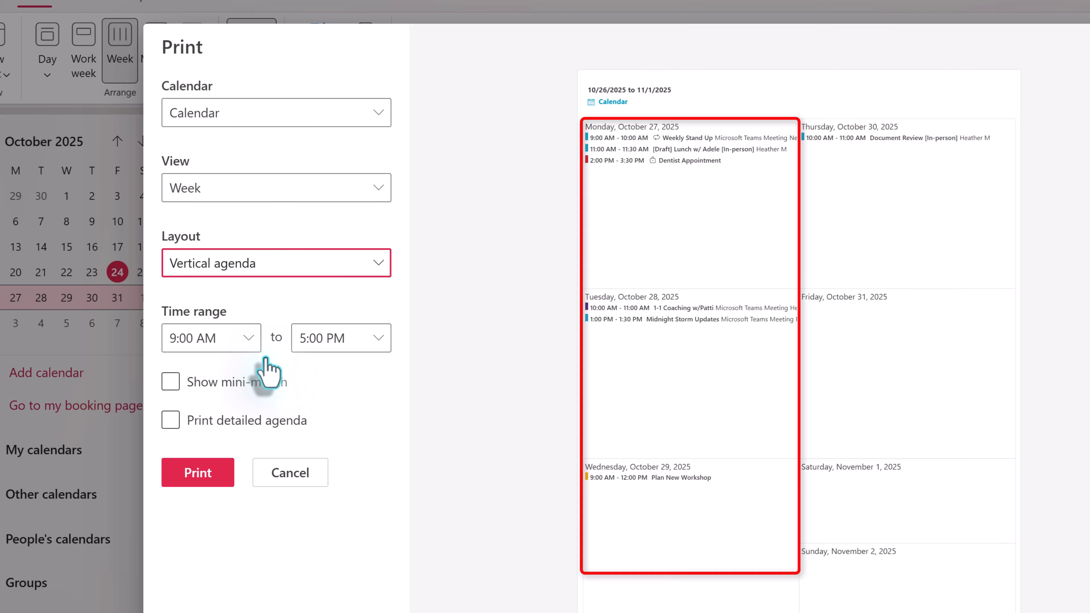
{"action": "left_click", "coordinate": [309, 263]}
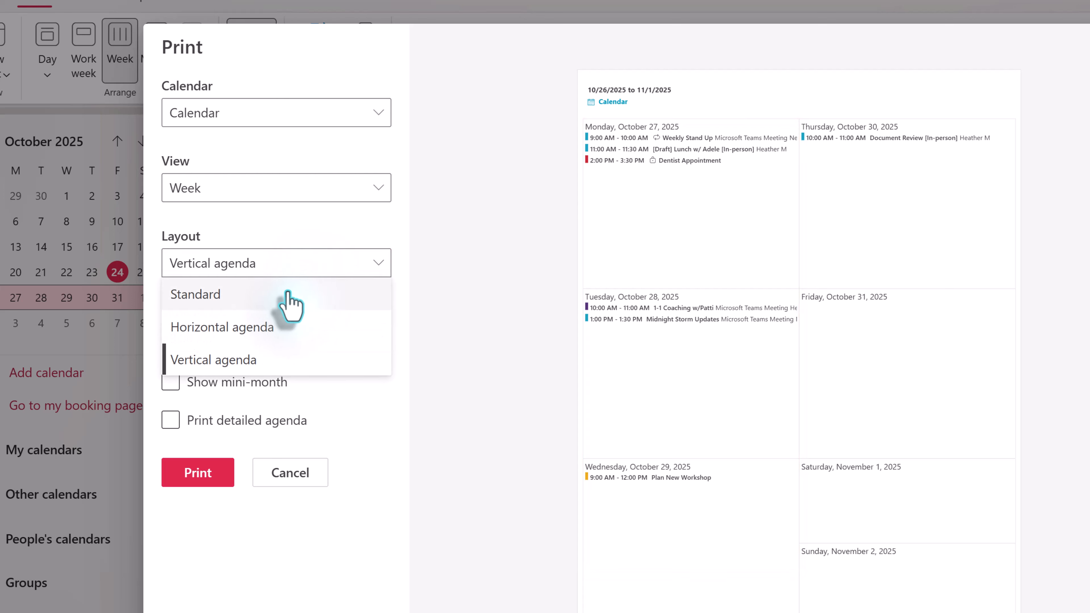
{"action": "left_click", "coordinate": [279, 296]}
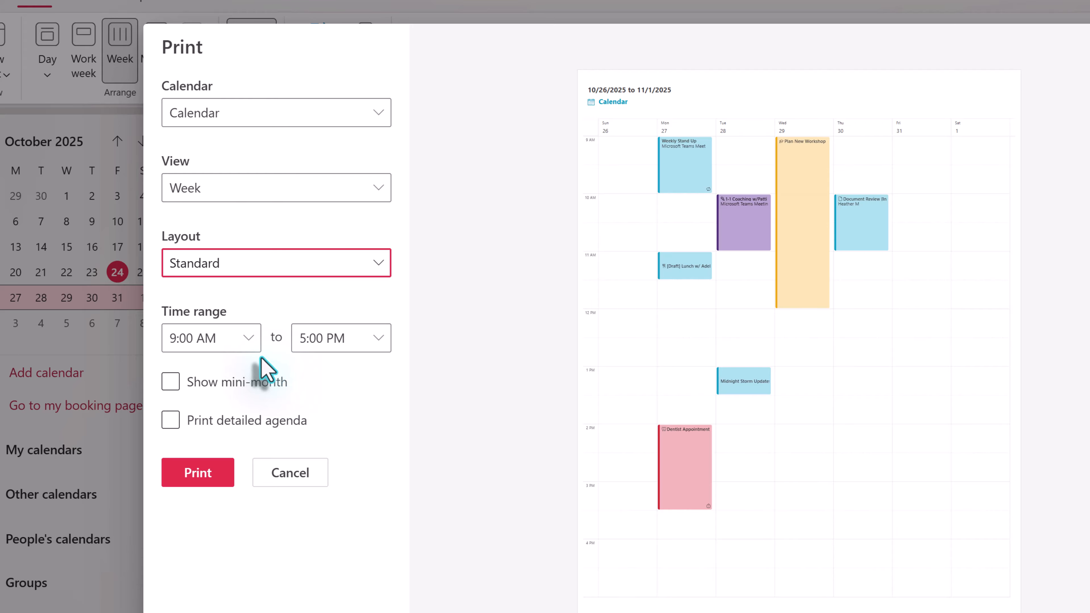
Set the print time range to 8:00 AM to 4:00 PM and show the mini-month on the printout
{"action": "left_click", "coordinate": [251, 346]}
{"action": "scroll", "coordinate": [209, 381], "scroll_direction": "up", "scroll_amount": 1}
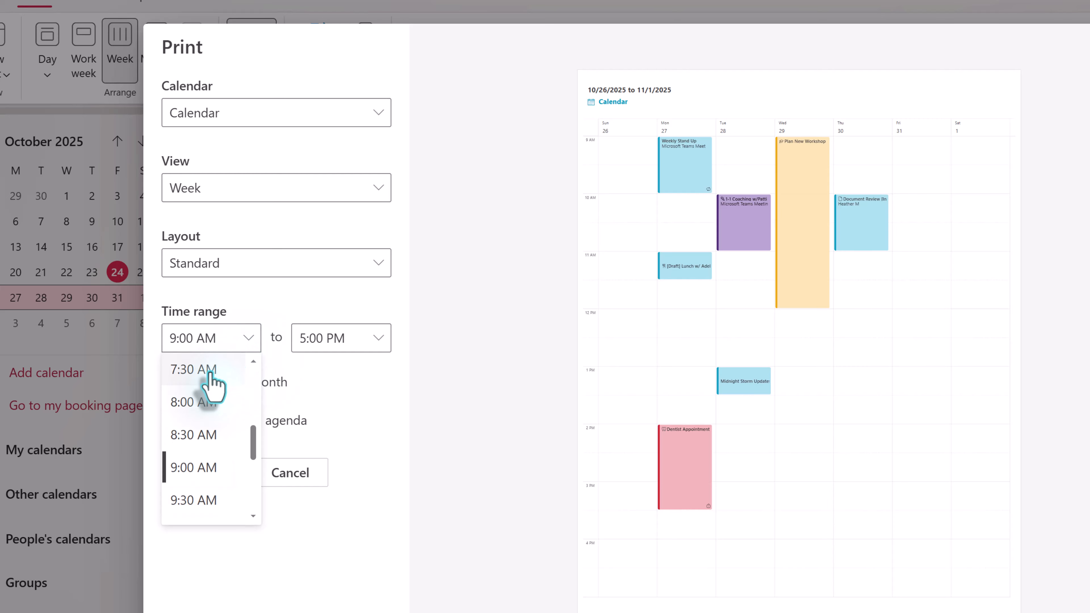
{"action": "left_click", "coordinate": [205, 404]}
{"action": "left_click", "coordinate": [376, 340]}
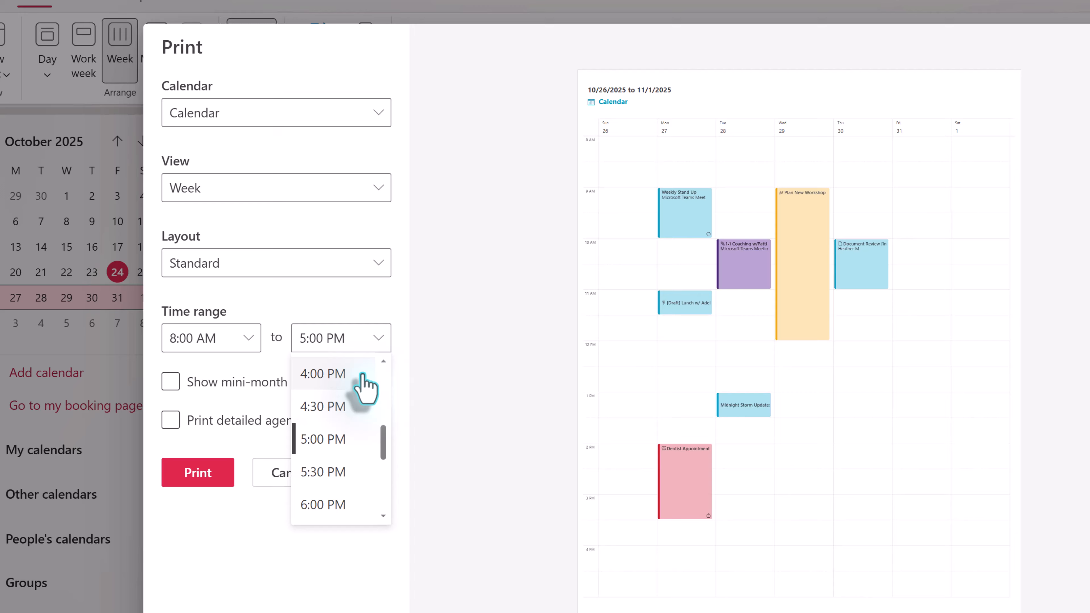
{"action": "left_click", "coordinate": [342, 374]}
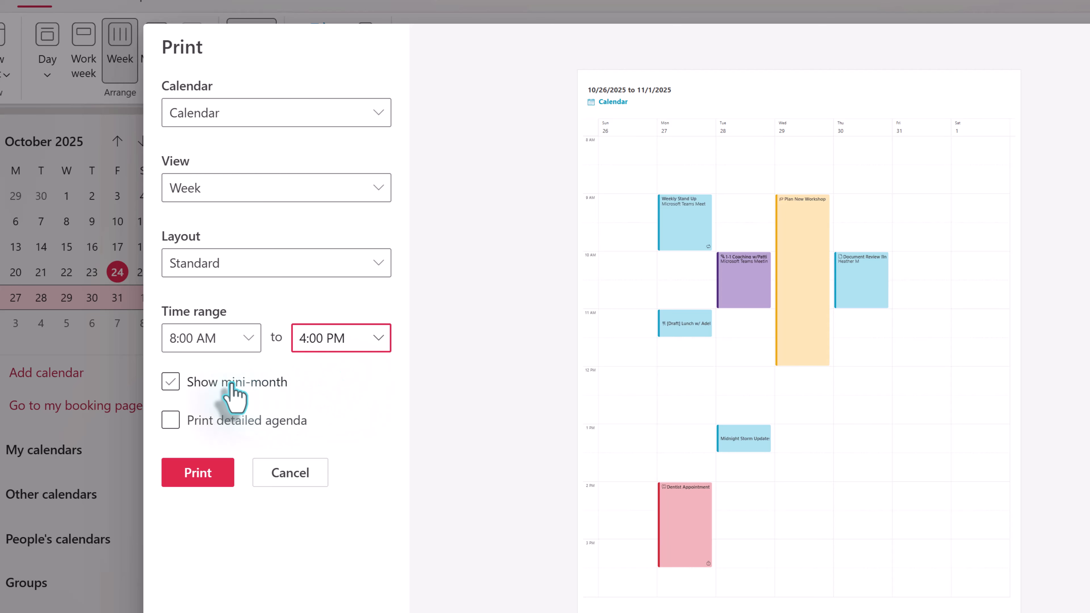
{"action": "left_click", "coordinate": [172, 384]}
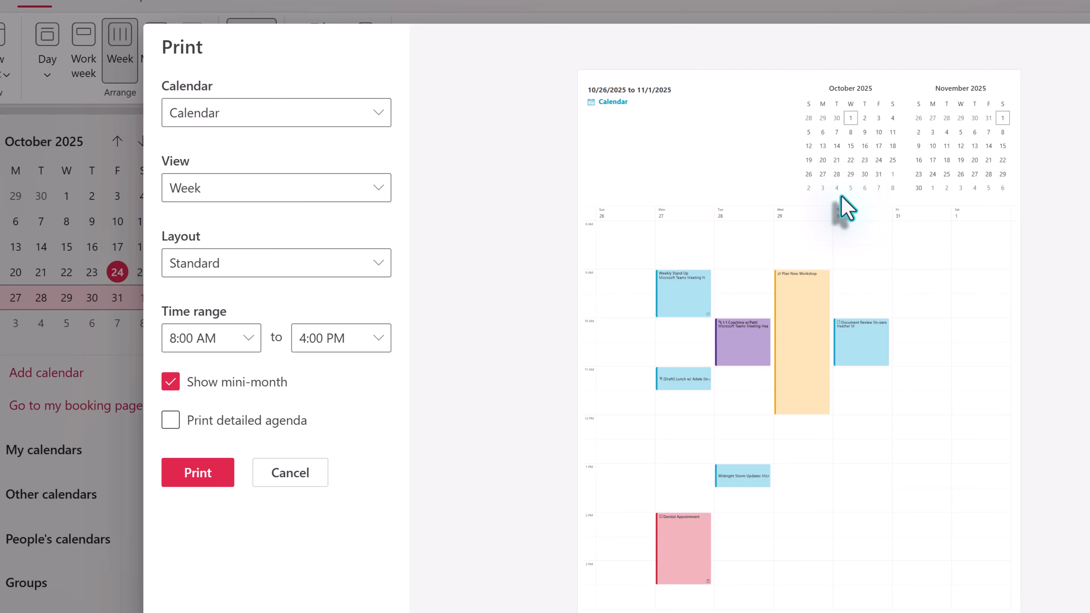
Include the detailed agenda in the printout and print the calendar
{"action": "left_click", "coordinate": [170, 420]}
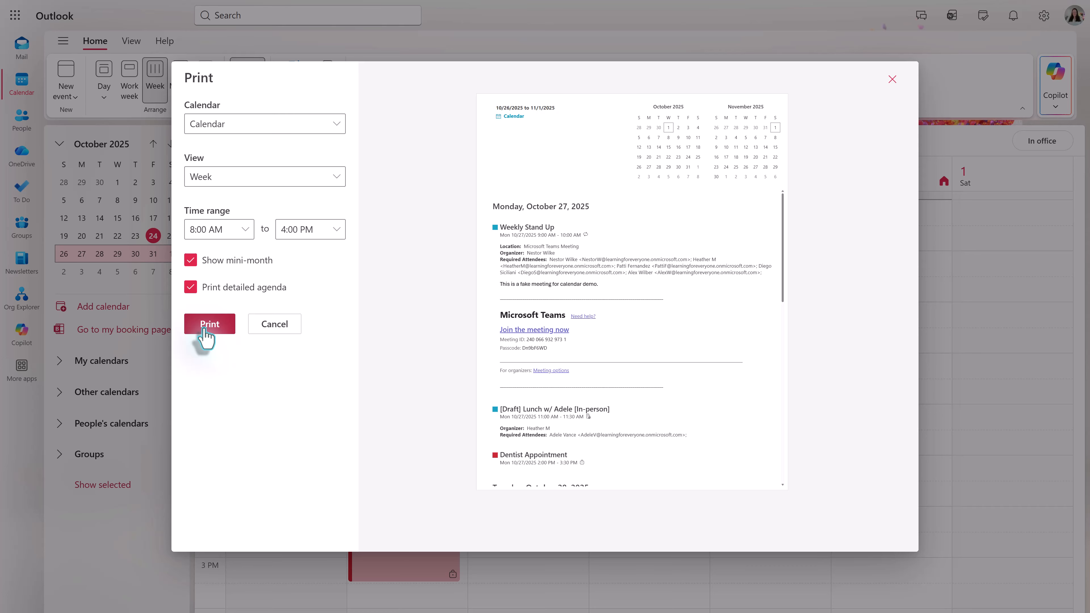
{"action": "left_click", "coordinate": [205, 329]}
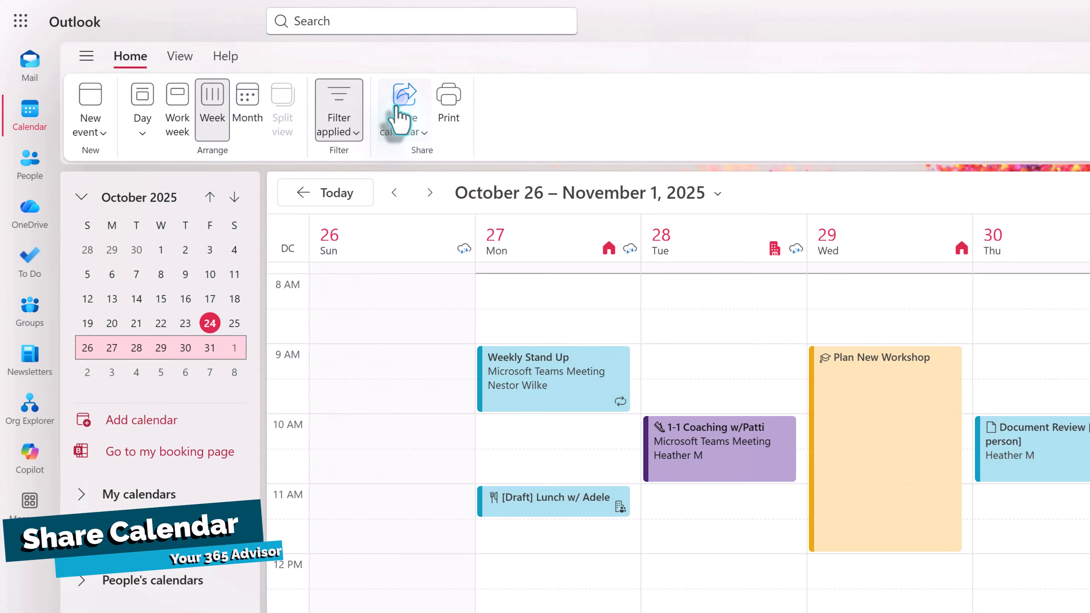
Open the calendar's sharing permissions and review the access levels available for people in the organization
{"action": "left_click", "coordinate": [399, 99]}
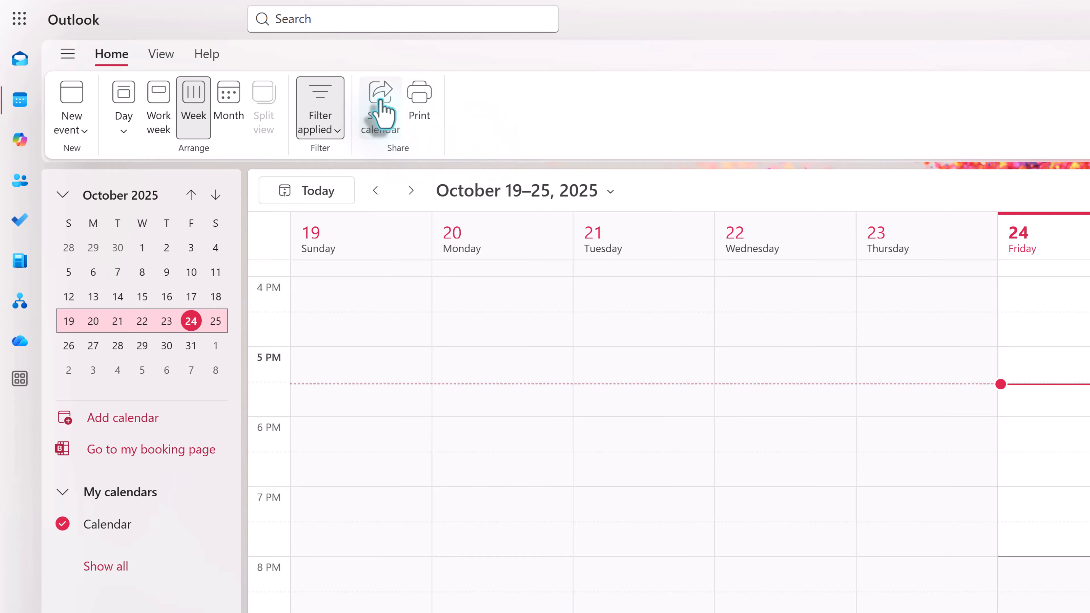
{"action": "left_click", "coordinate": [378, 108]}
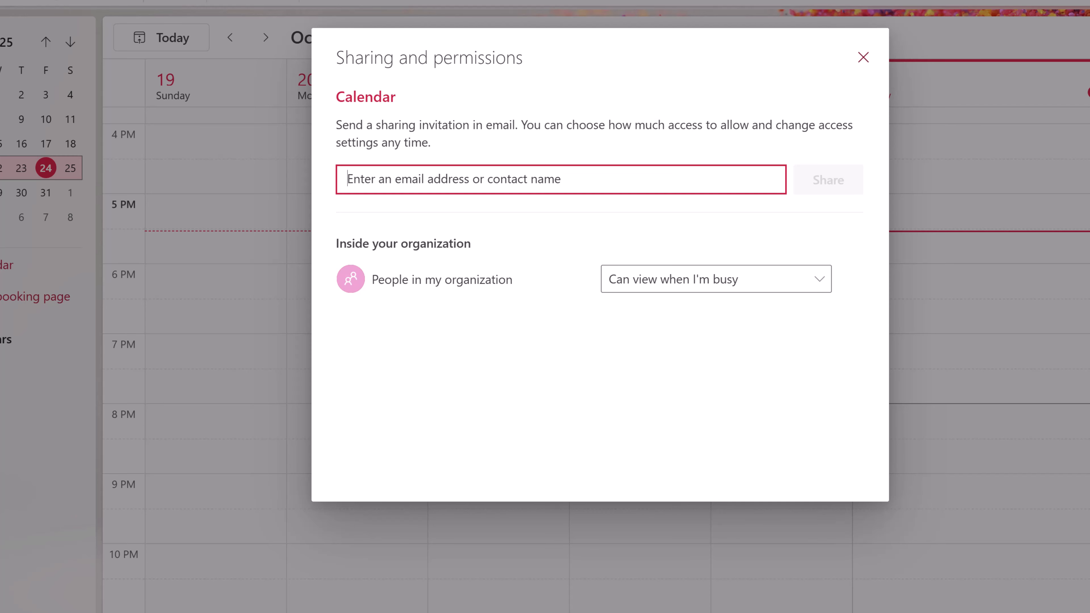
{"action": "left_click", "coordinate": [494, 327]}
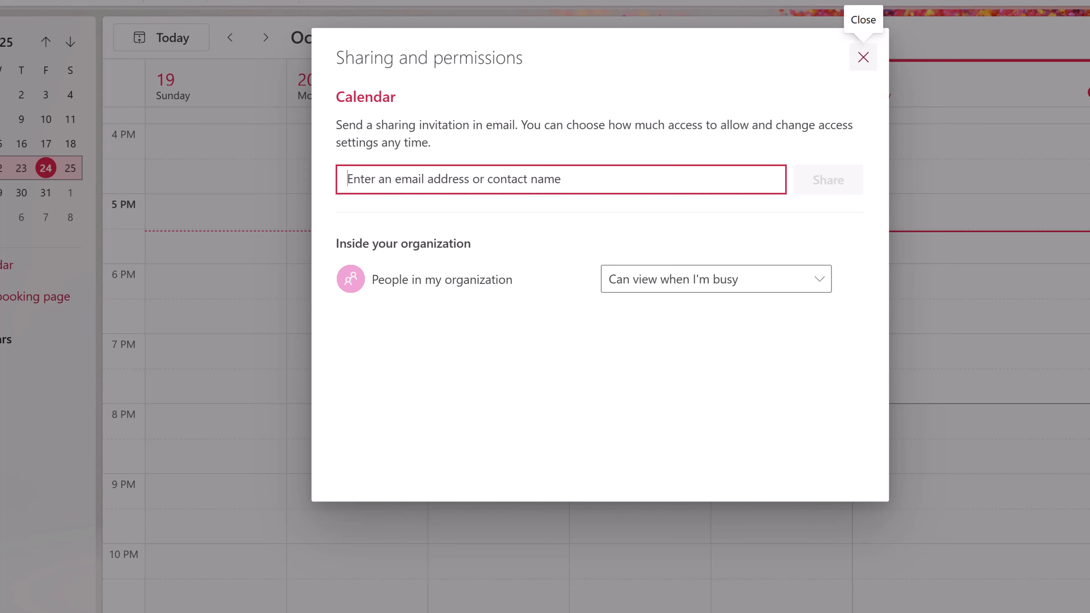
{"action": "left_click", "coordinate": [338, 246]}
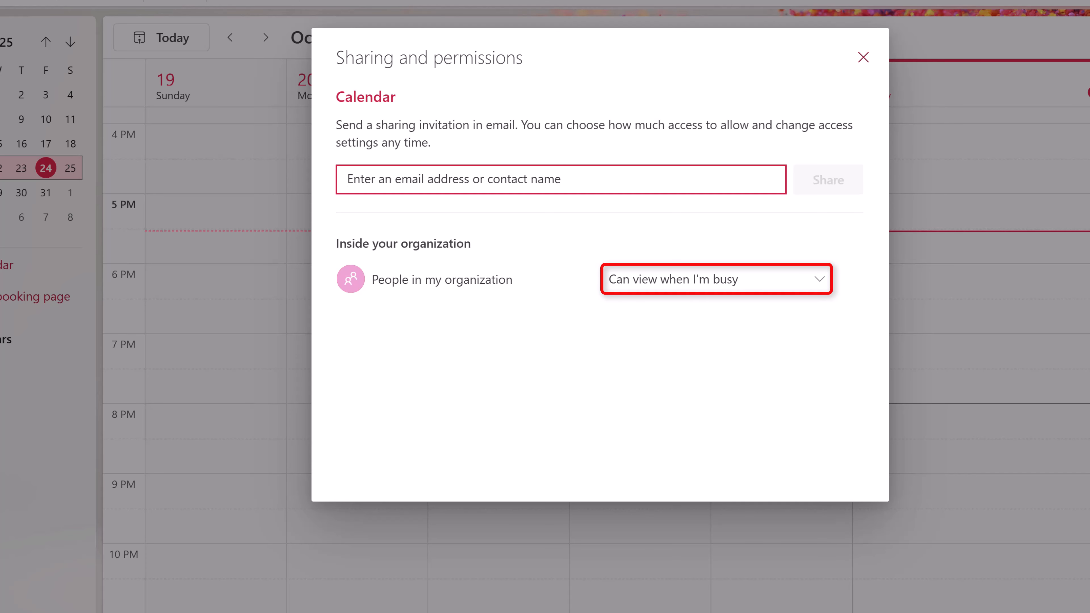
{"action": "left_click", "coordinate": [820, 279]}
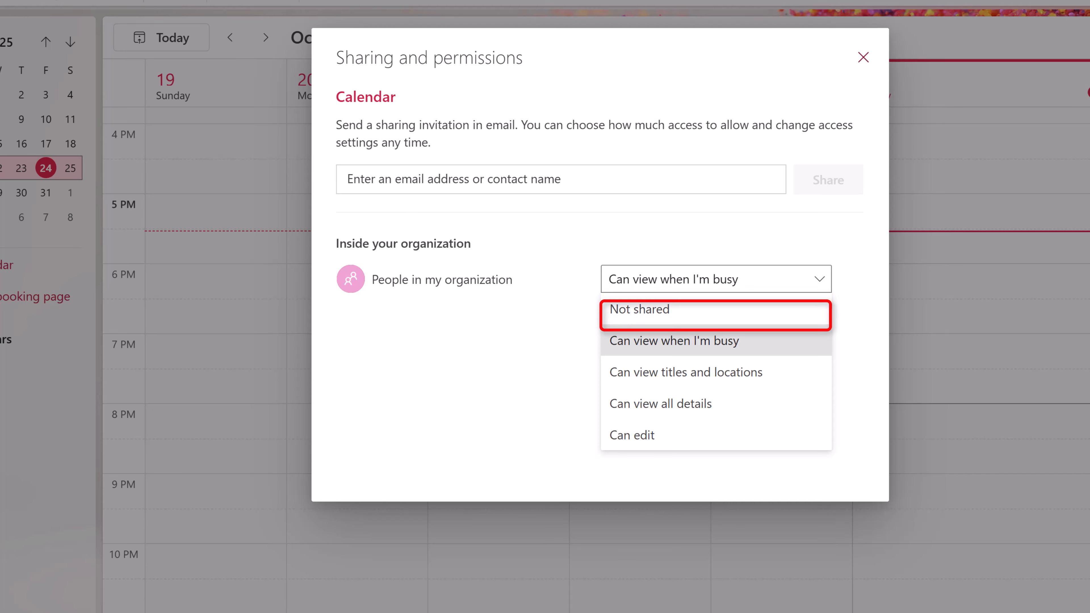
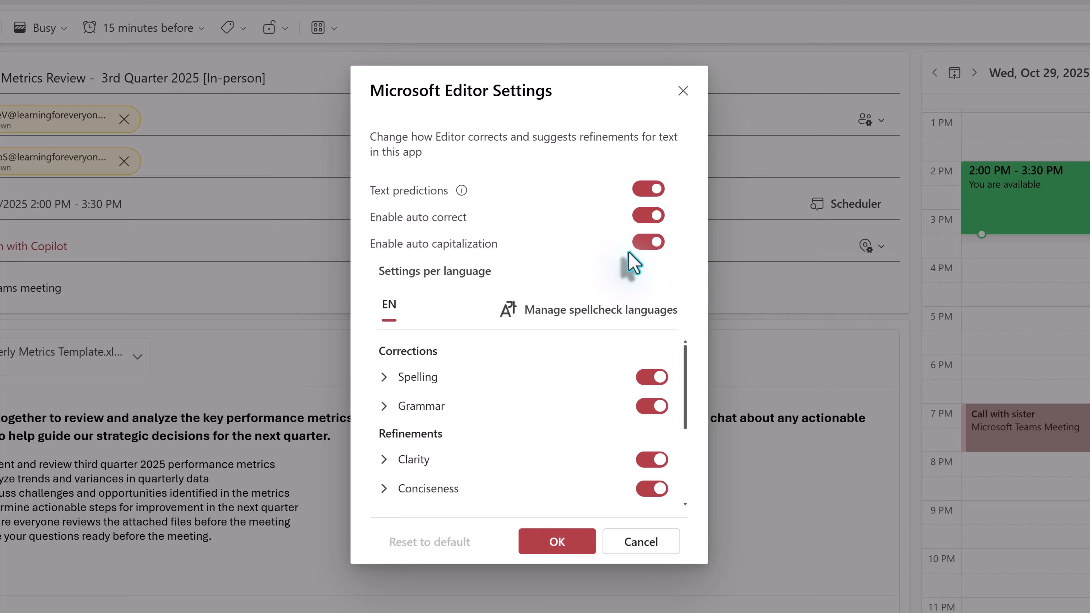
Review the Grammar and Vocabulary options in the Microsoft Editor settings and accept the settings
{"action": "left_click", "coordinate": [385, 407]}
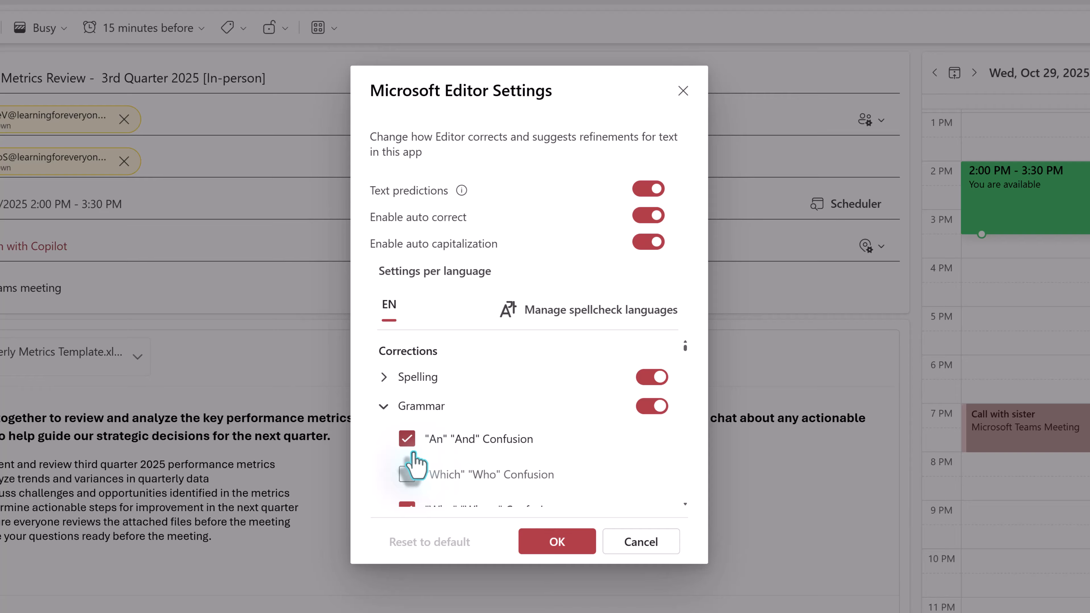
{"action": "left_click", "coordinate": [384, 406]}
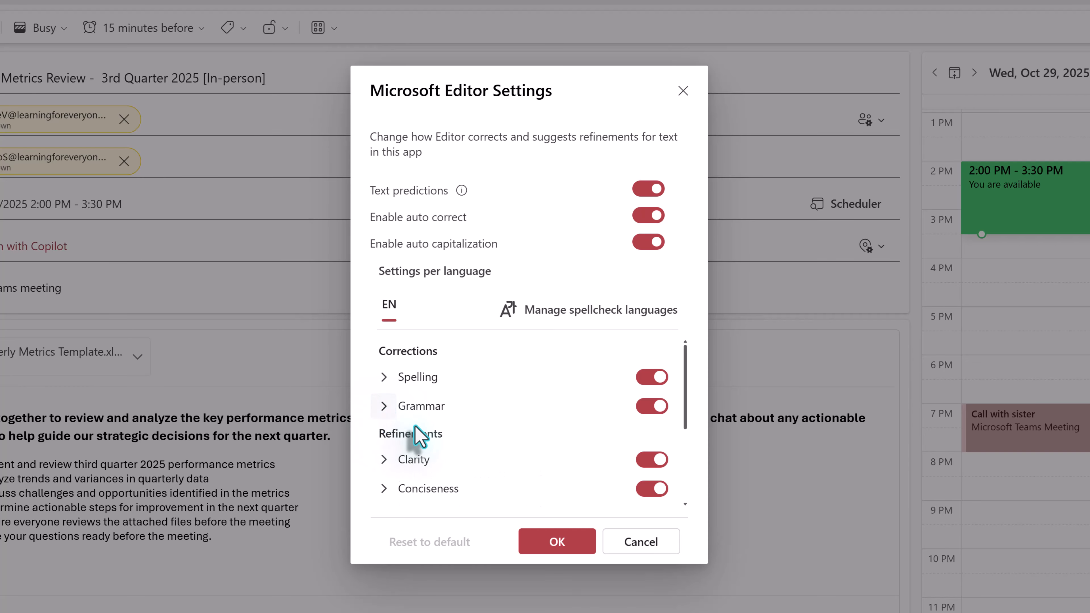
{"action": "scroll", "coordinate": [429, 438], "scroll_direction": "down", "scroll_amount": 3}
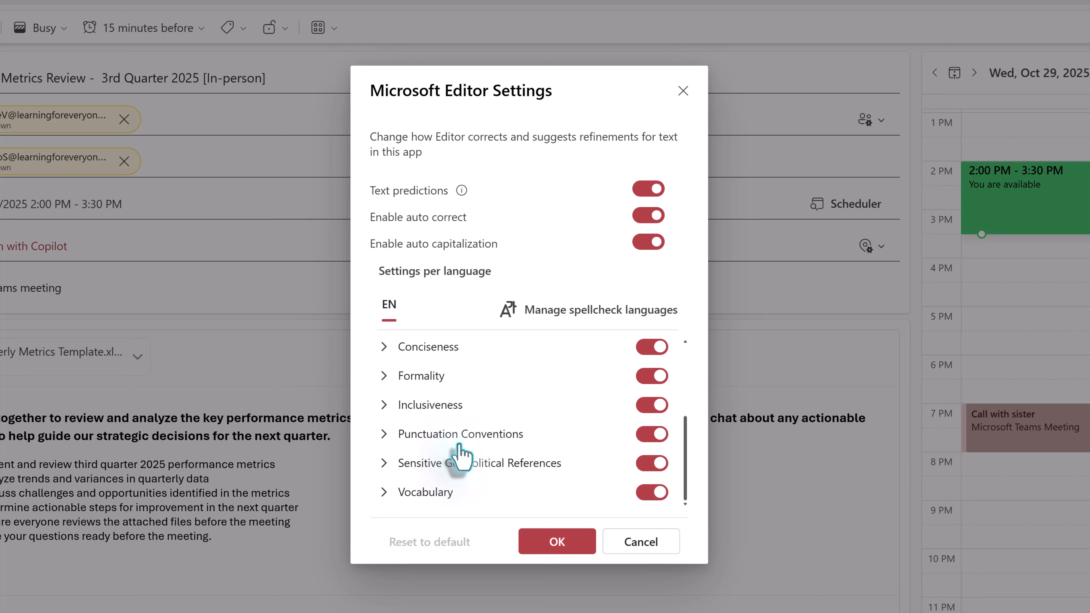
{"action": "left_click", "coordinate": [384, 492]}
{"action": "scroll", "coordinate": [446, 487], "scroll_direction": "down", "scroll_amount": 5}
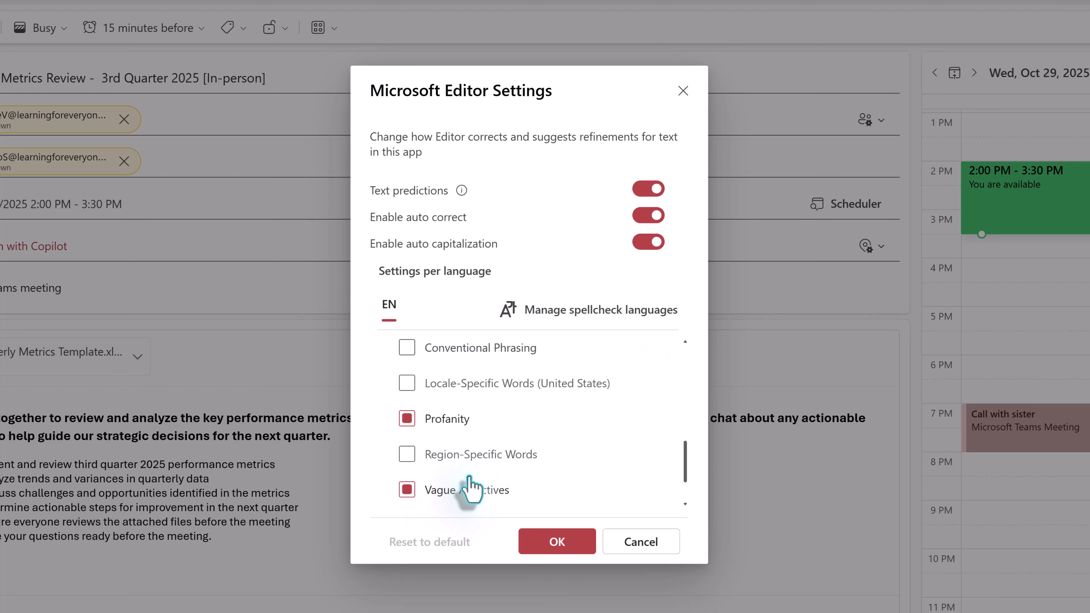
{"action": "scroll", "coordinate": [494, 481], "scroll_direction": "up", "scroll_amount": 3}
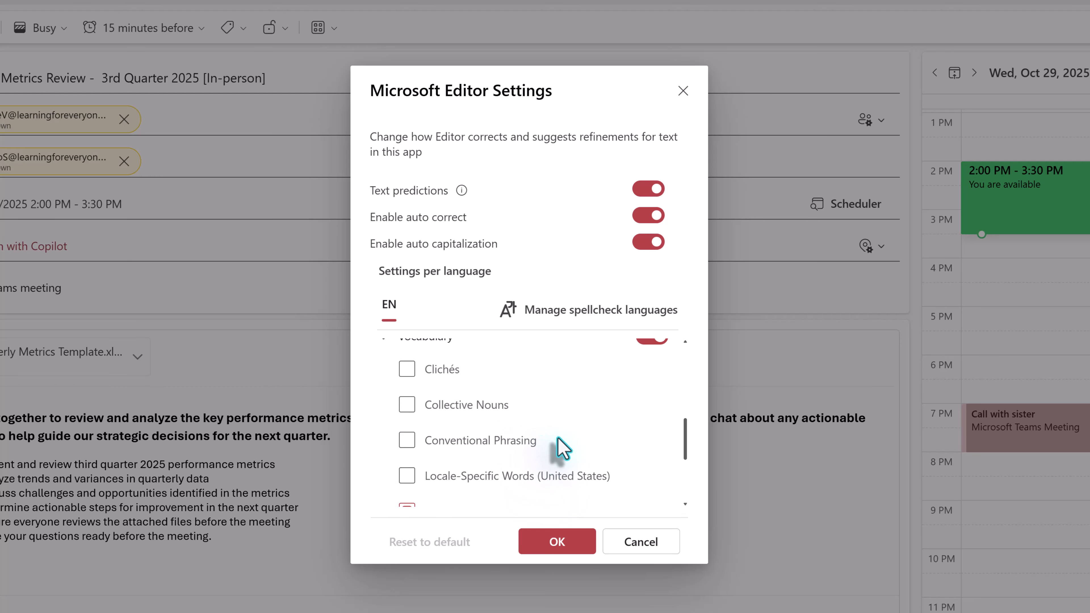
{"action": "left_click", "coordinate": [557, 542]}
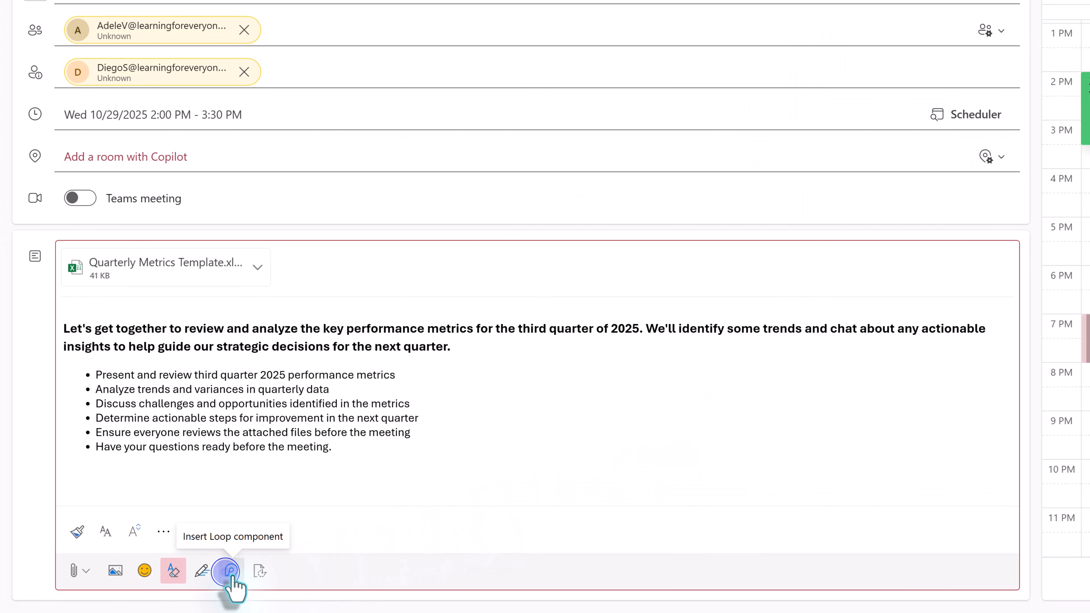
Insert a Loop checklist titled "Confirm you reviewed your metrics." below the agenda bullets in the meeting body
{"action": "left_click", "coordinate": [230, 571]}
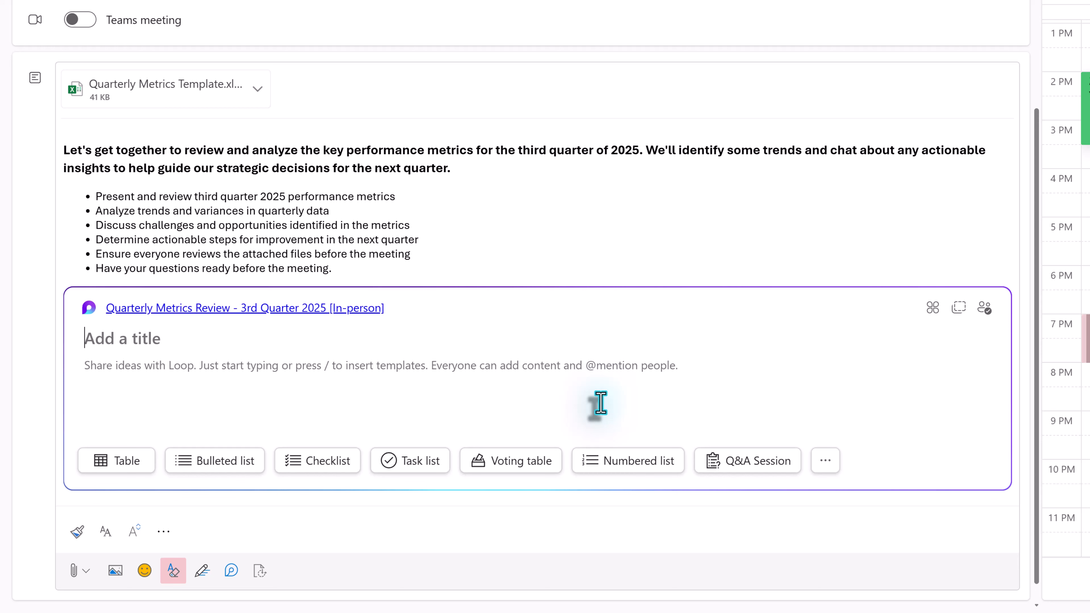
{"action": "left_click", "coordinate": [316, 464]}
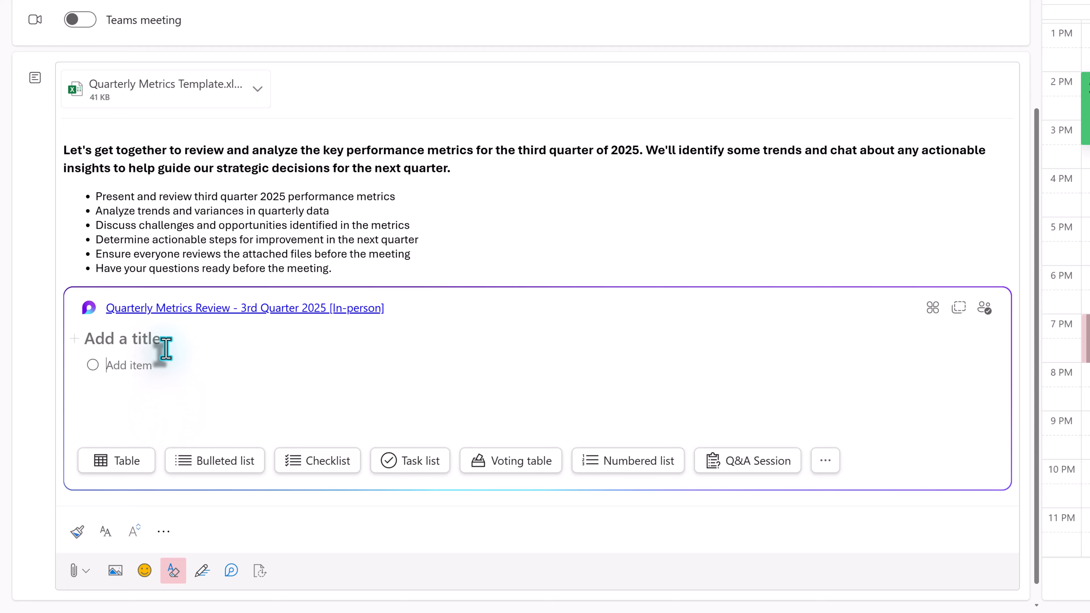
{"action": "type", "text": "Confirm you reviewed your metrics."}
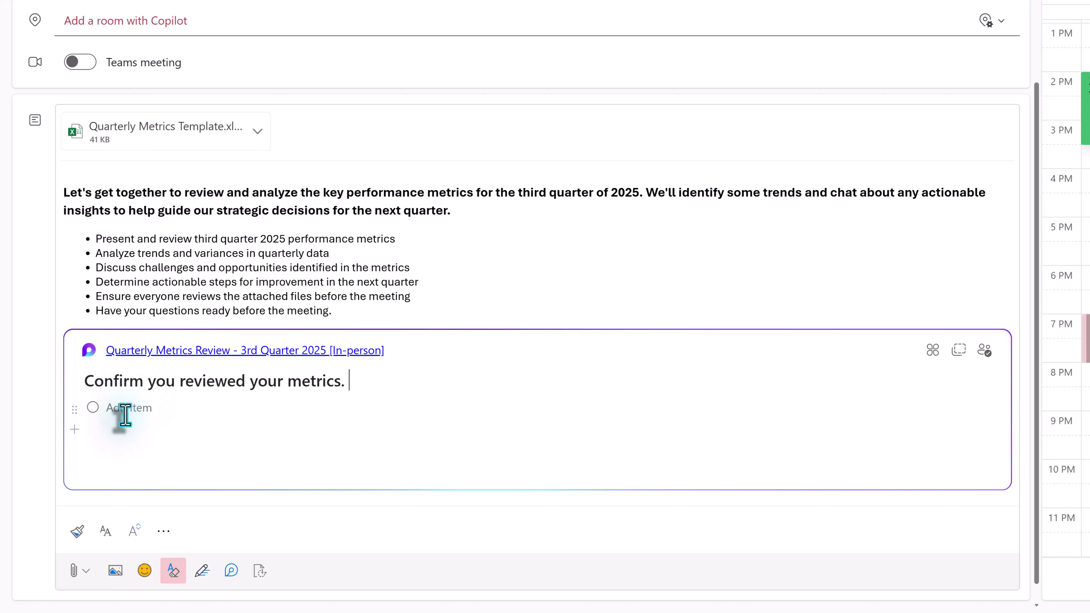
Fill the Loop checklist with one item per team member, entering four first names
{"action": "left_click", "coordinate": [116, 410]}
{"action": "type", "text": "A"}
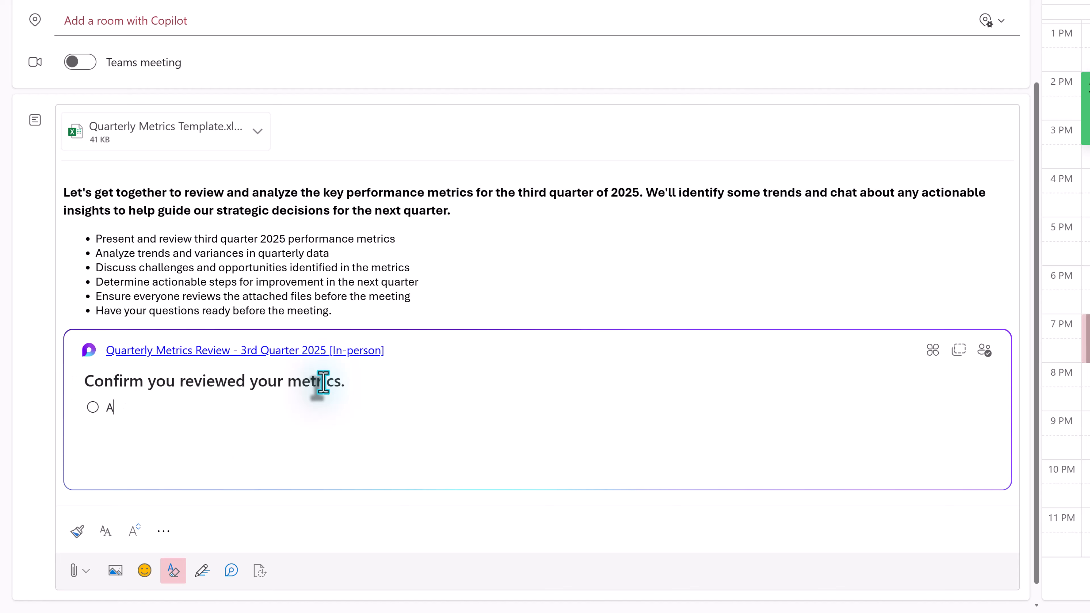
{"action": "type", "text": "dele"}
{"action": "key", "text": "Return"}
{"action": "type", "text": "Henrie"}
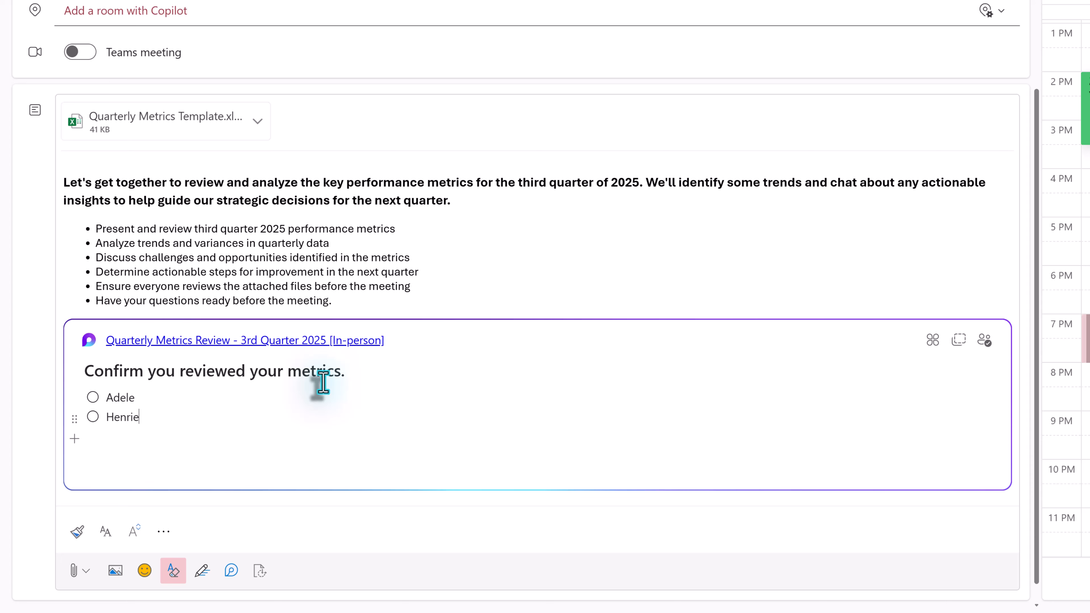
{"action": "type", "text": "tta"}
{"action": "key", "text": "Return"}
{"action": "type", "text": "Alex"}
{"action": "key", "text": "Return"}
{"action": "type", "text": "Nestor"}
{"action": "key", "text": "Return"}
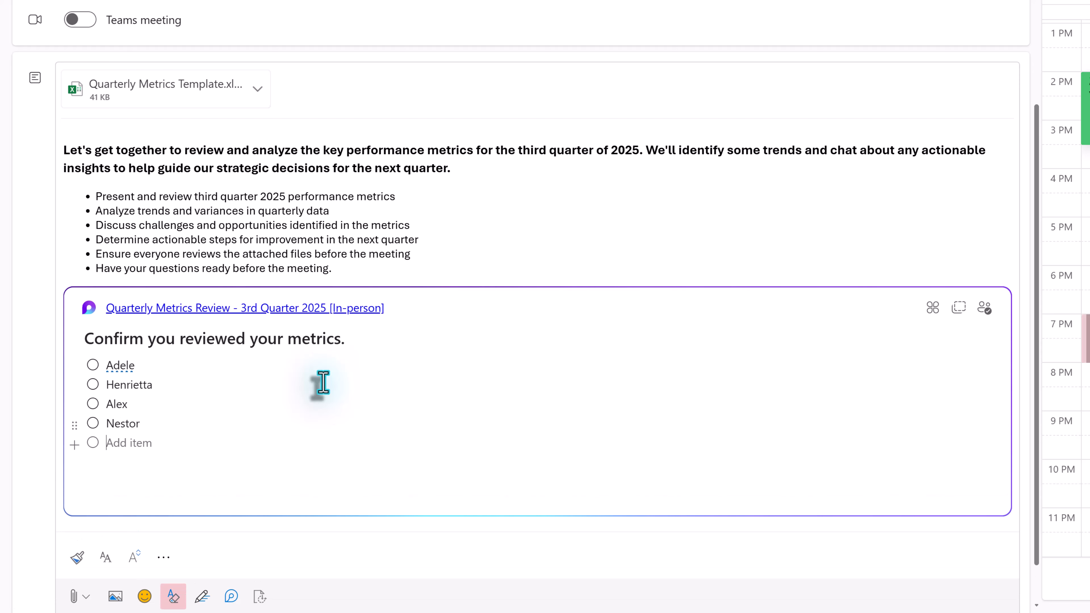
{"action": "key", "text": "Return"}
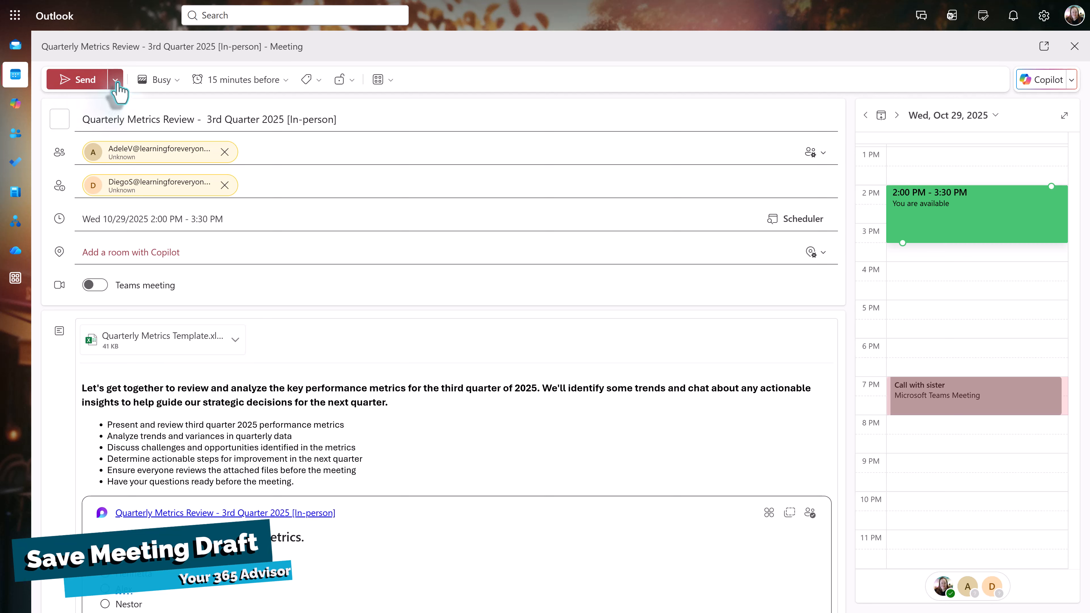
Save the Quarterly Metrics Review meeting as a draft
{"action": "left_click", "coordinate": [116, 81]}
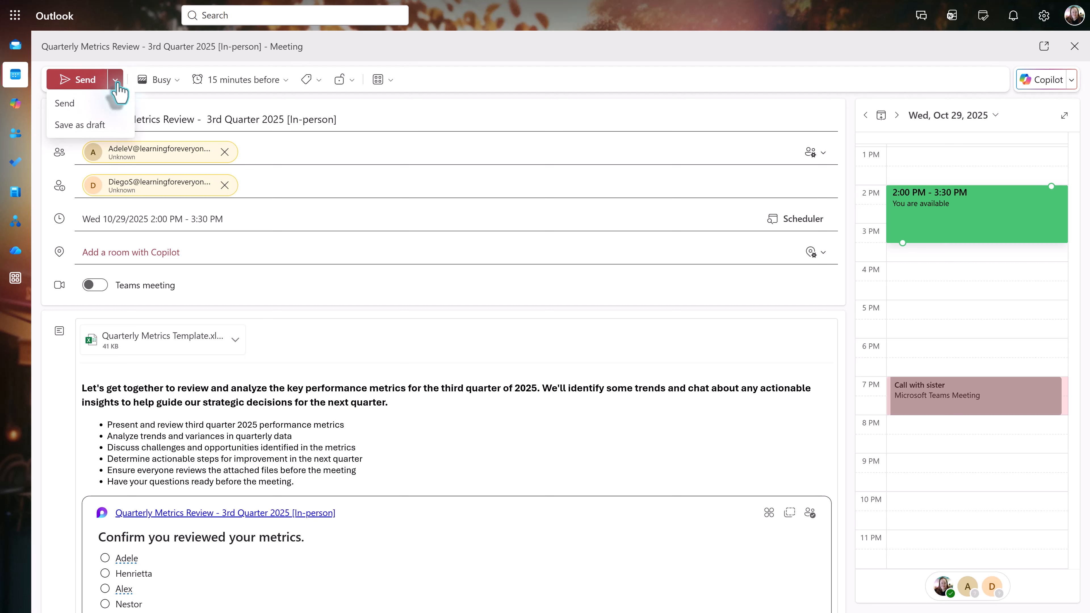
{"action": "left_click", "coordinate": [112, 125]}
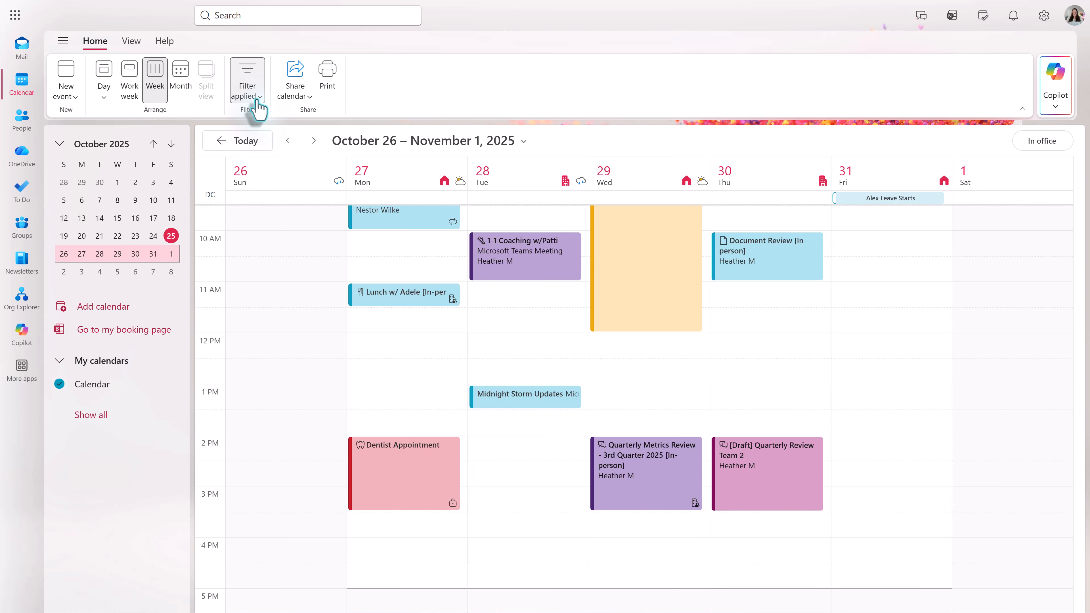
Exclude Draft meetings from the calendar's meeting filter, include them again, and close the filter options
{"action": "left_click", "coordinate": [260, 95]}
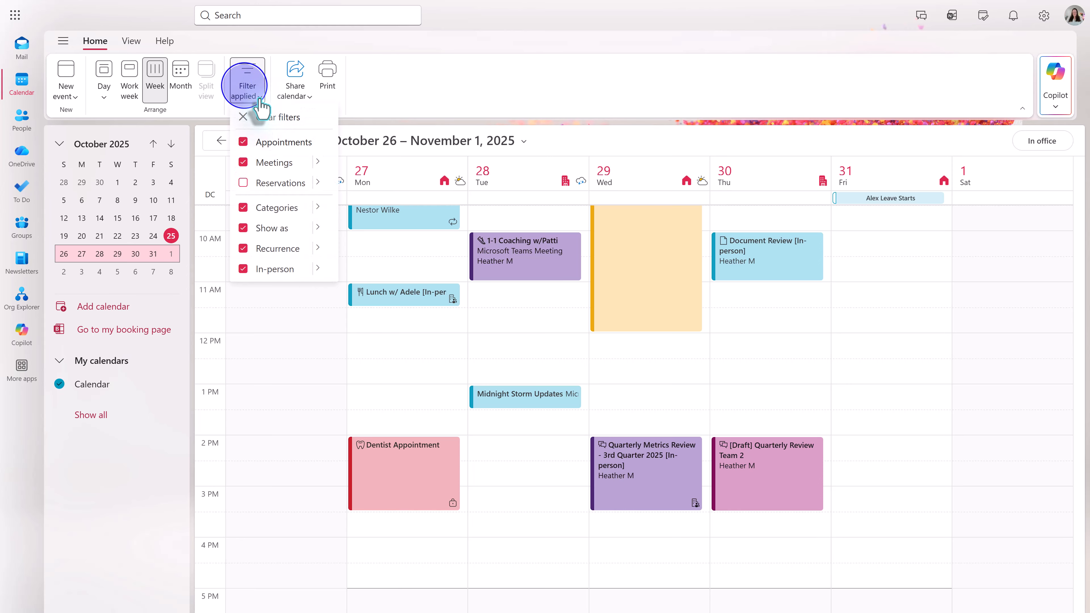
{"action": "mouse_move", "coordinate": [318, 163]}
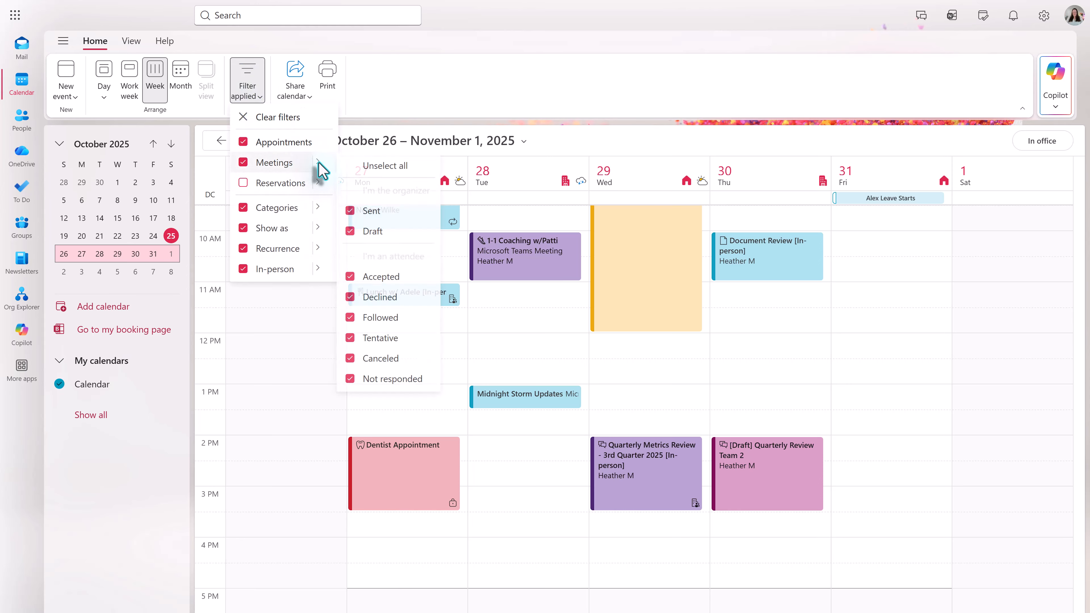
{"action": "left_click", "coordinate": [351, 232]}
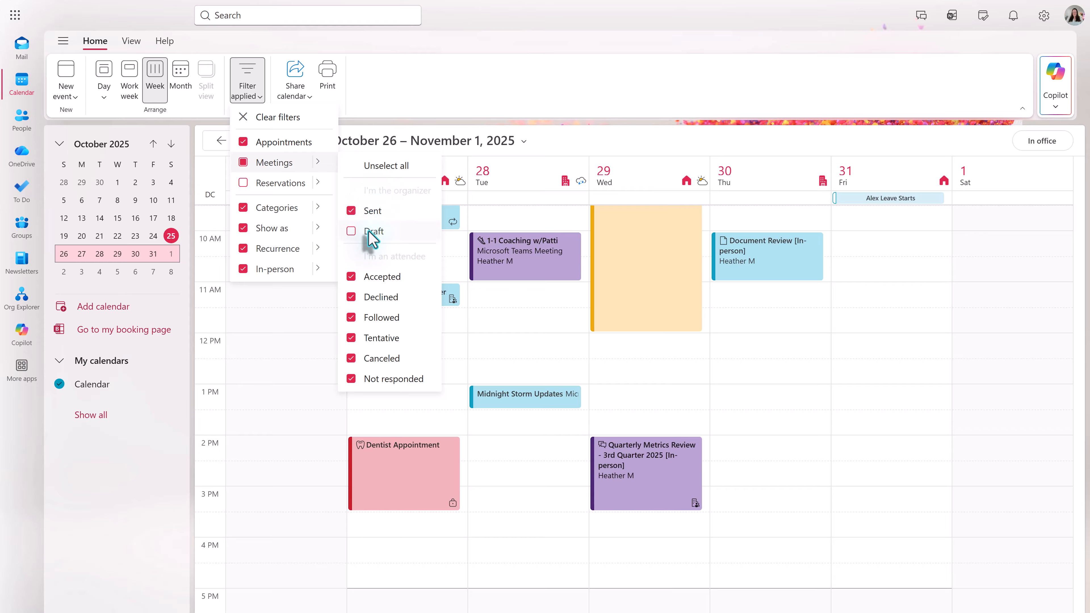
{"action": "left_click", "coordinate": [352, 232]}
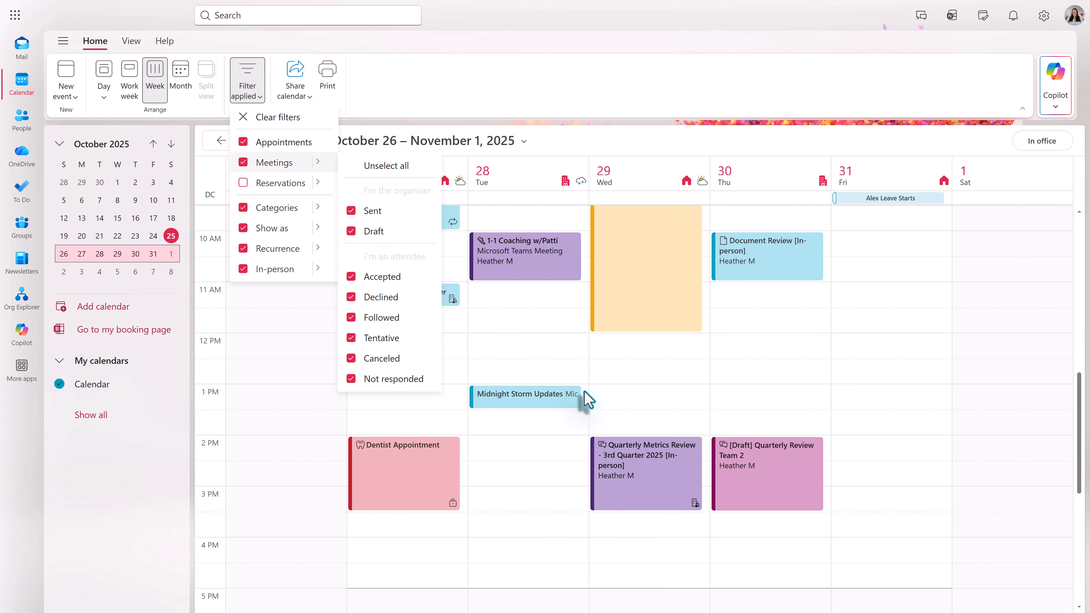
{"action": "left_click", "coordinate": [760, 498]}
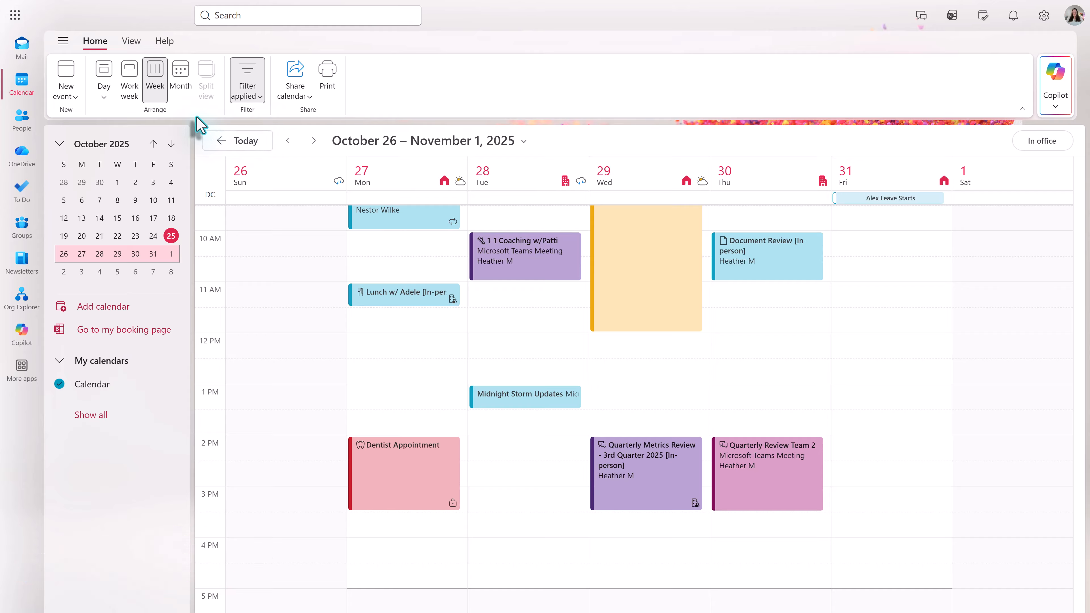
Show the shared calendar under Other calendars and the first one under People's calendars, and hide the own Calendar
{"action": "left_click", "coordinate": [132, 42]}
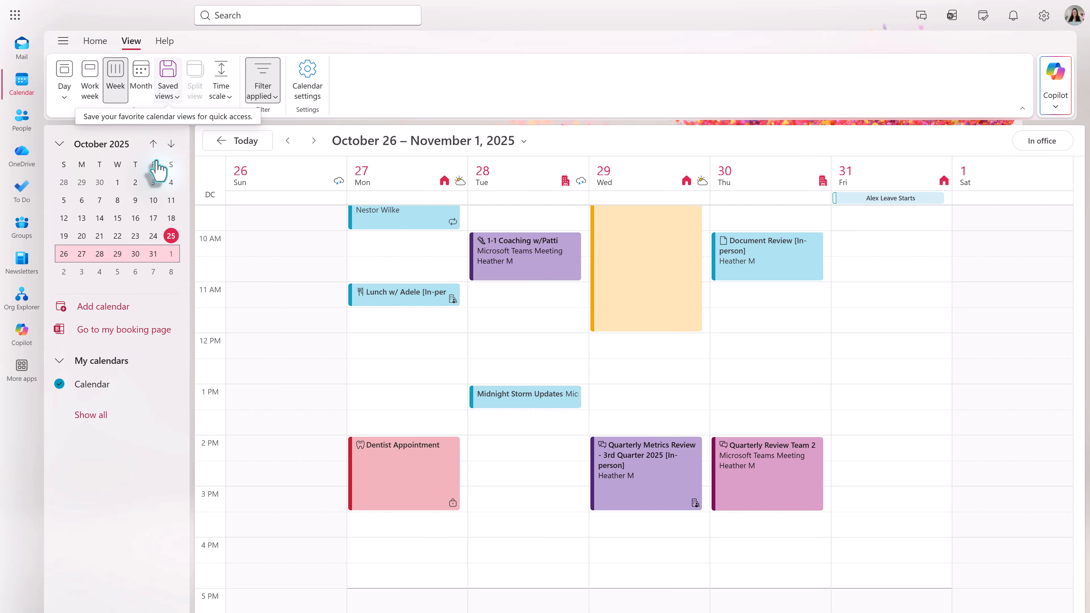
{"action": "left_click", "coordinate": [98, 415]}
{"action": "scroll", "coordinate": [137, 395], "scroll_direction": "down", "scroll_amount": 2}
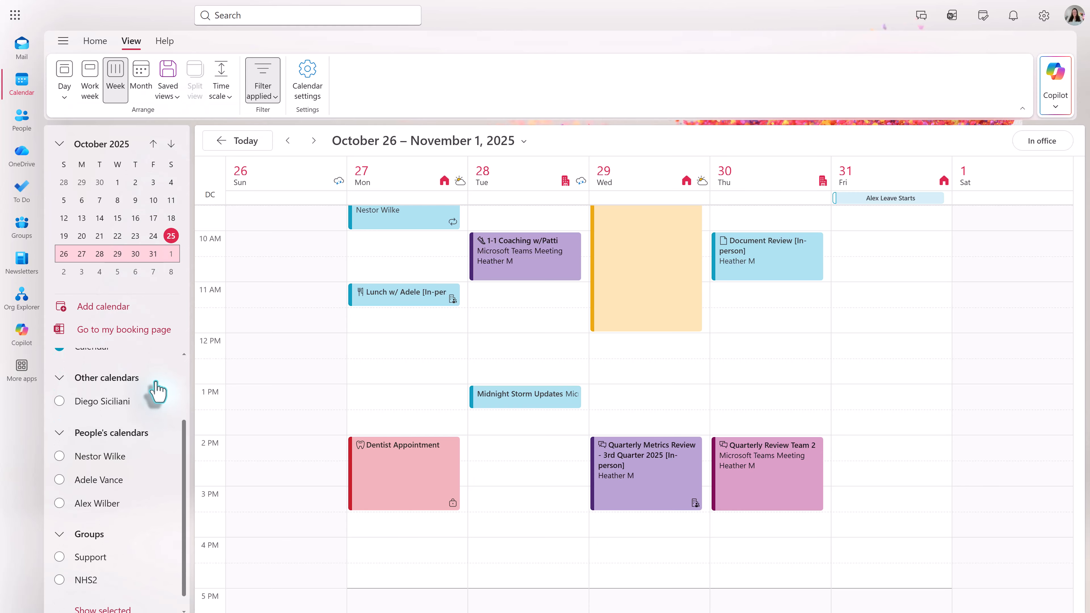
{"action": "left_click", "coordinate": [59, 400]}
{"action": "left_click", "coordinate": [60, 456]}
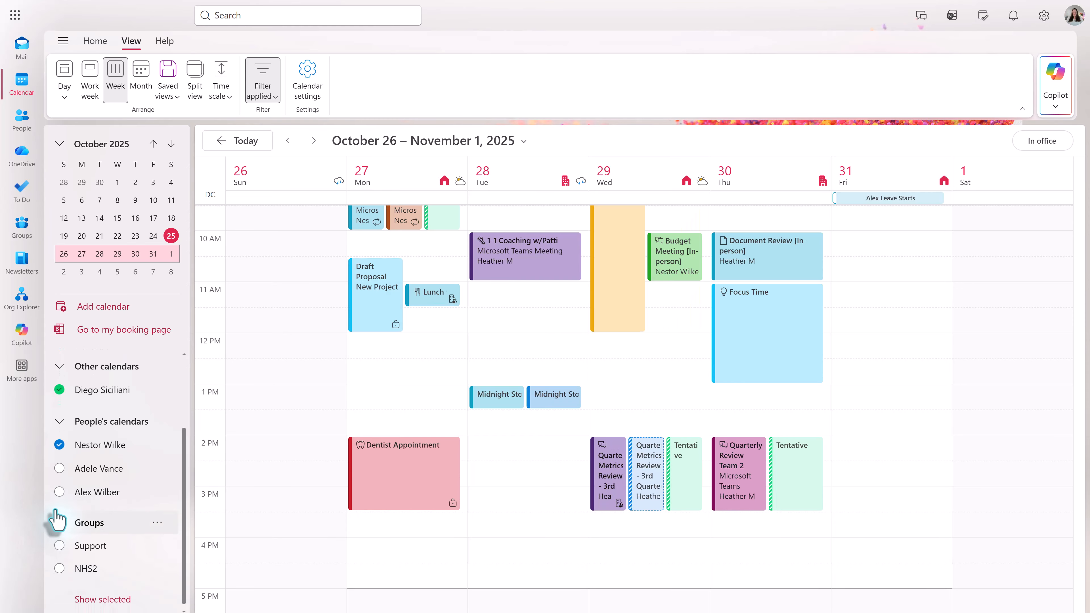
{"action": "scroll", "coordinate": [52, 493], "scroll_direction": "up", "scroll_amount": 2}
{"action": "left_click", "coordinate": [59, 432]}
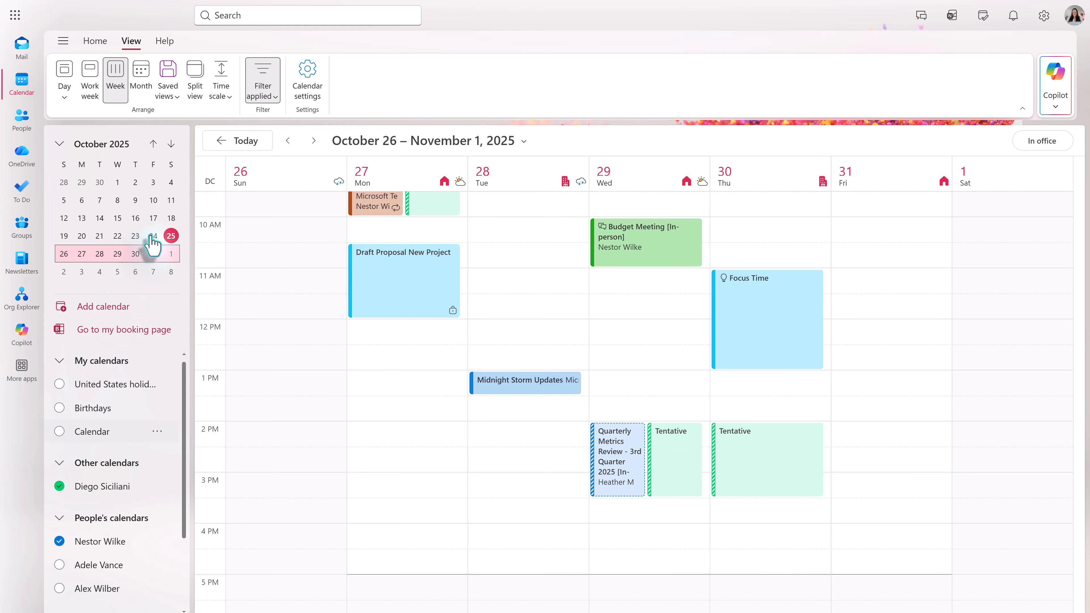
Display the selected calendars in Split view and save the current view as "Managers Calendar"
{"action": "left_click", "coordinate": [195, 80]}
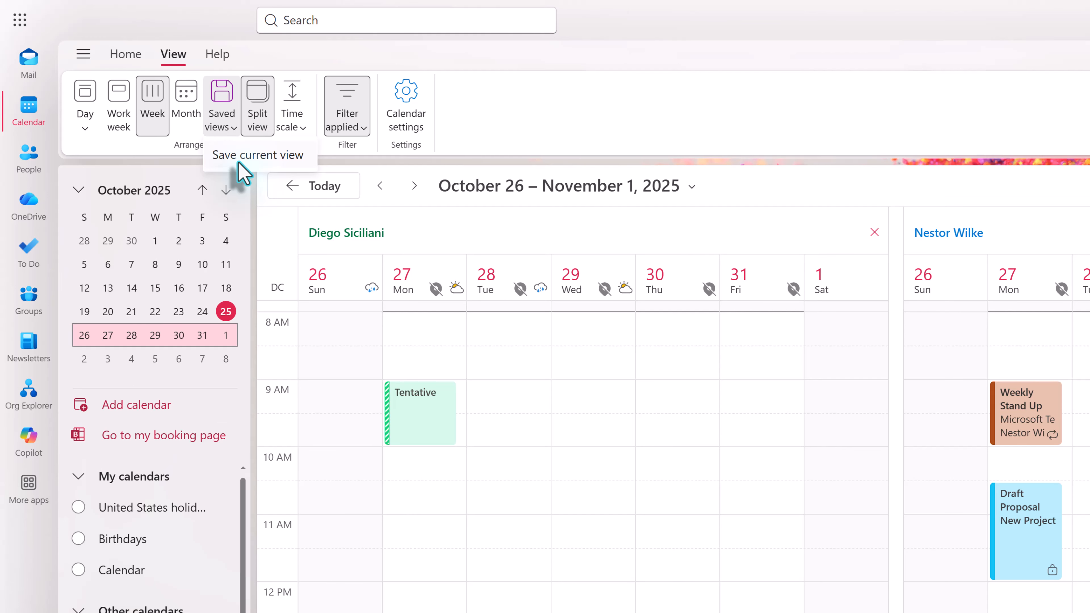
{"action": "left_click", "coordinate": [240, 161]}
{"action": "left_click", "coordinate": [669, 411]}
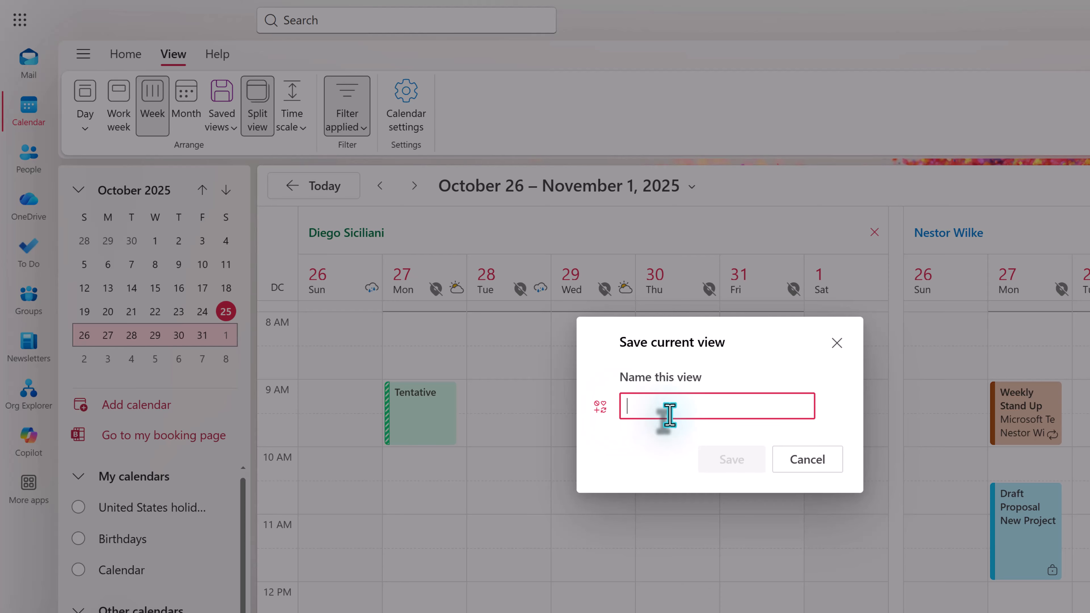
{"action": "type", "text": "Manager's Caln"}
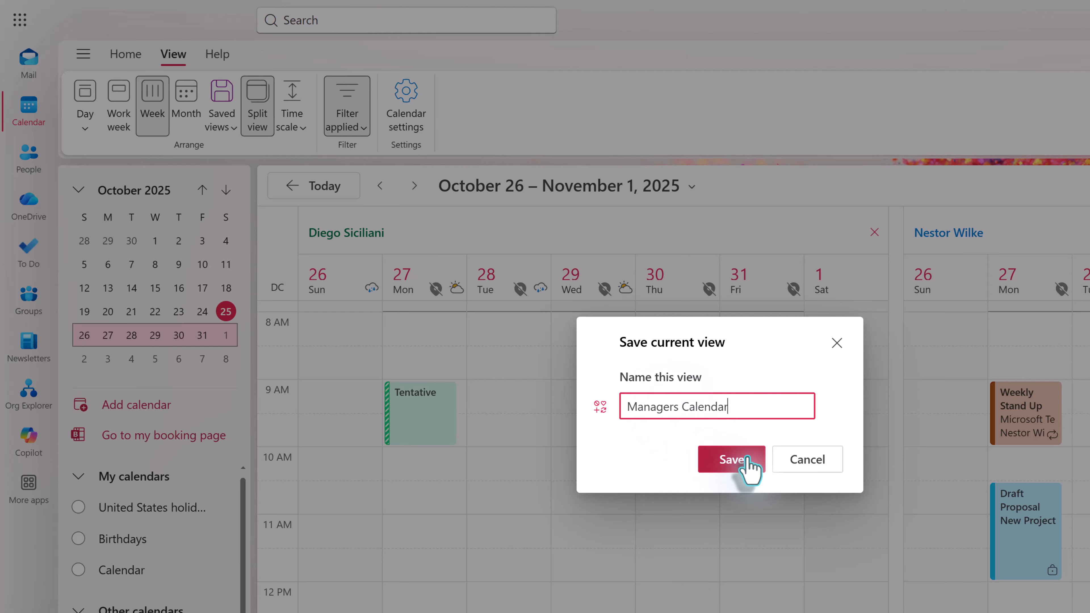
{"action": "left_click", "coordinate": [739, 462]}
List the saved calendar views and select the Managers view
{"action": "left_click", "coordinate": [221, 107]}
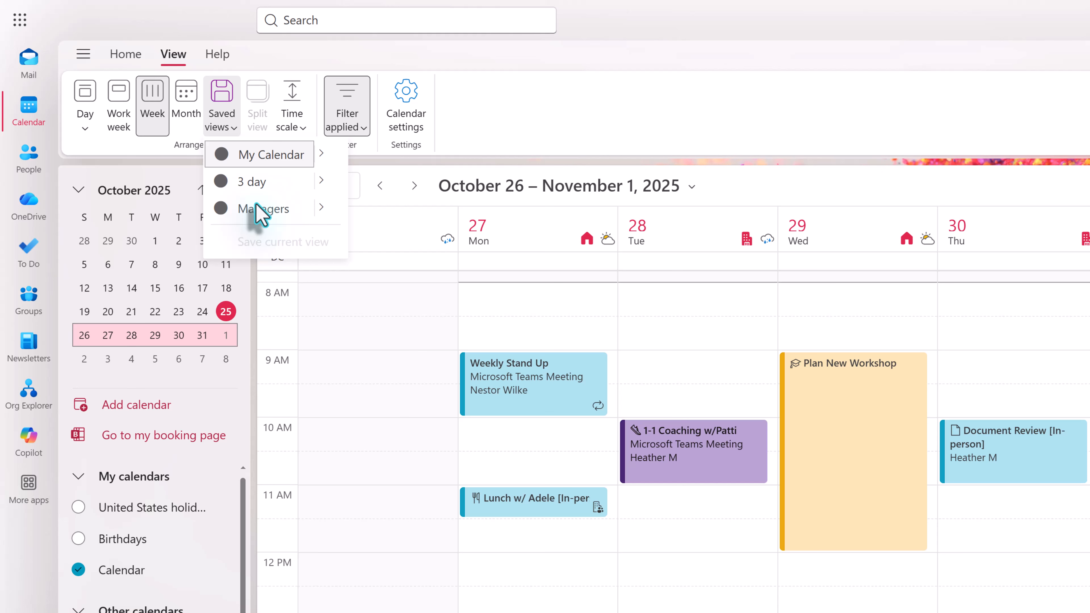
{"action": "left_click", "coordinate": [259, 210]}
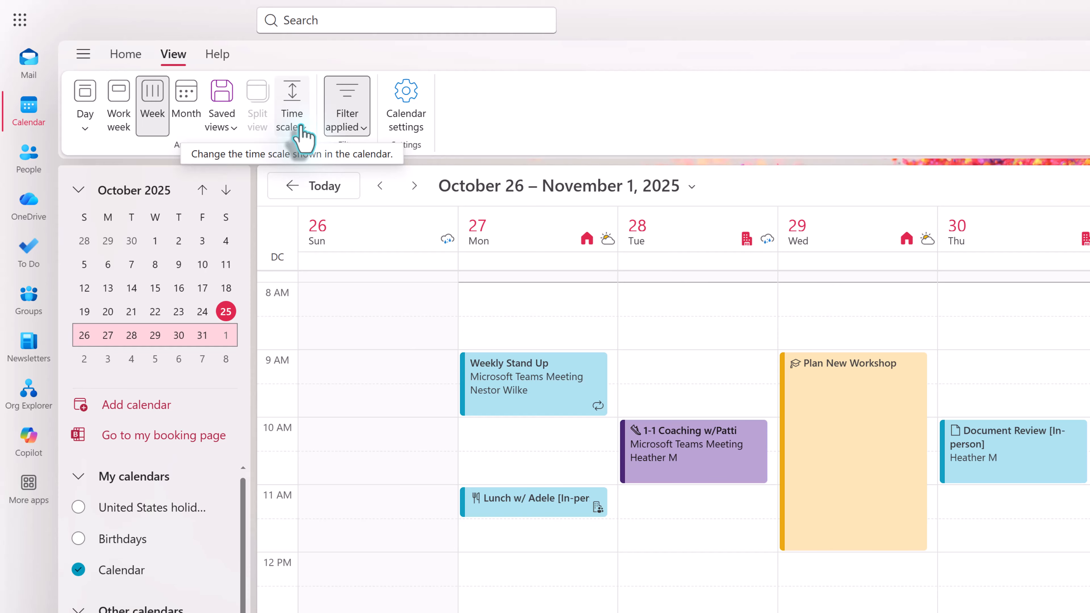
Try the calendar time scale at 60 minutes, 15 minutes and 5 minutes to compare the space for event details
{"action": "left_click", "coordinate": [301, 127]}
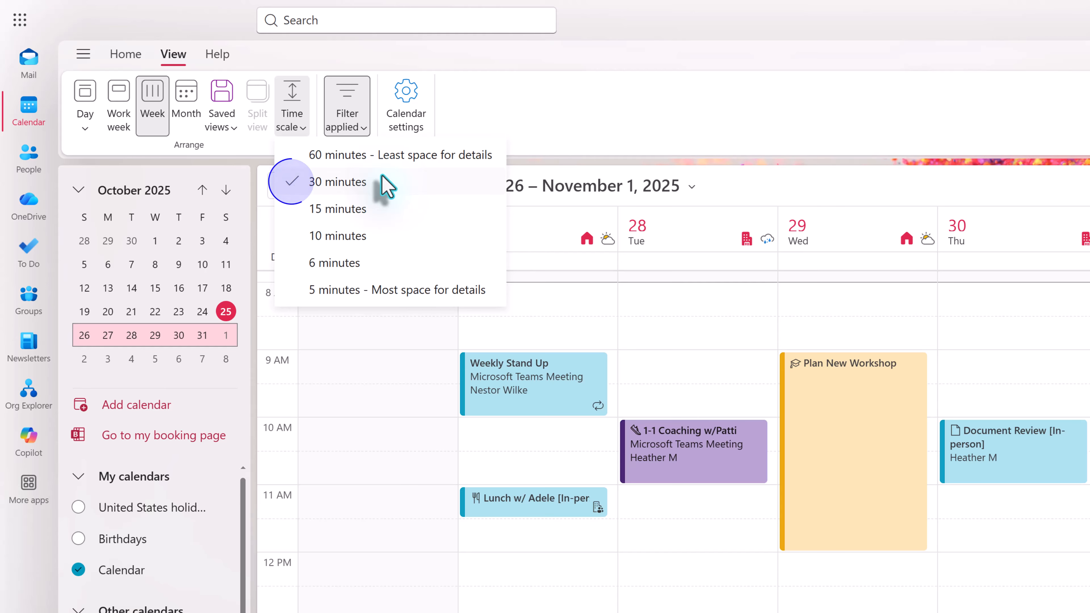
{"action": "left_click", "coordinate": [426, 157]}
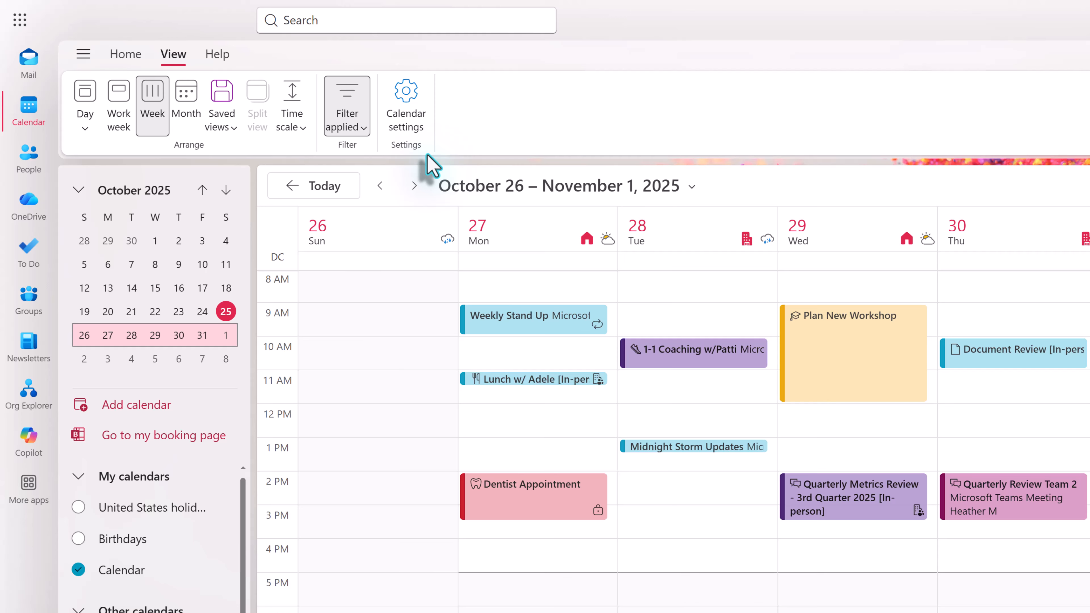
{"action": "left_click", "coordinate": [291, 128]}
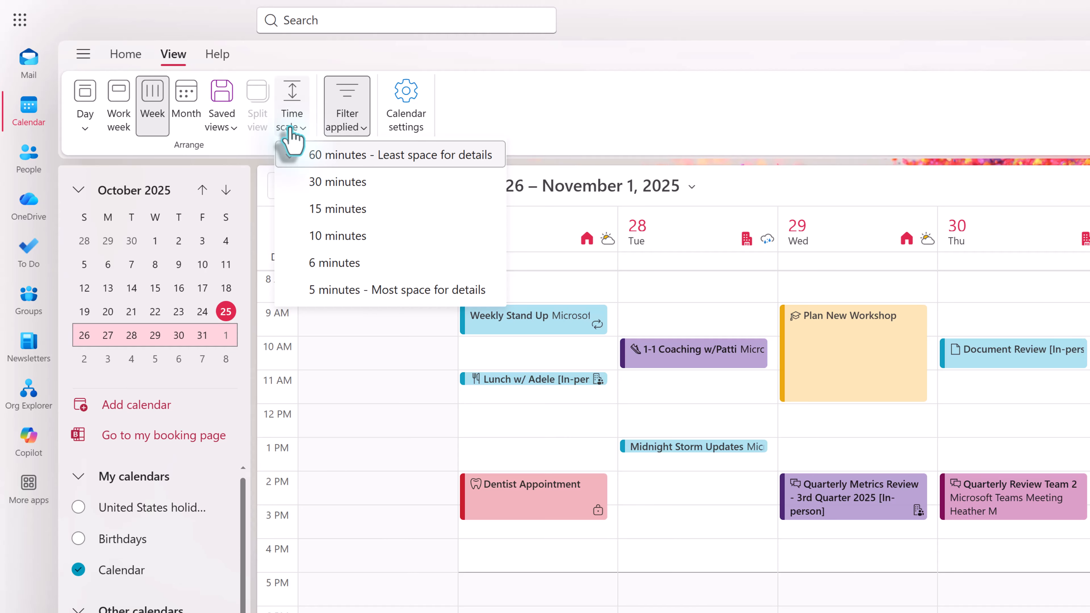
{"action": "left_click", "coordinate": [338, 211]}
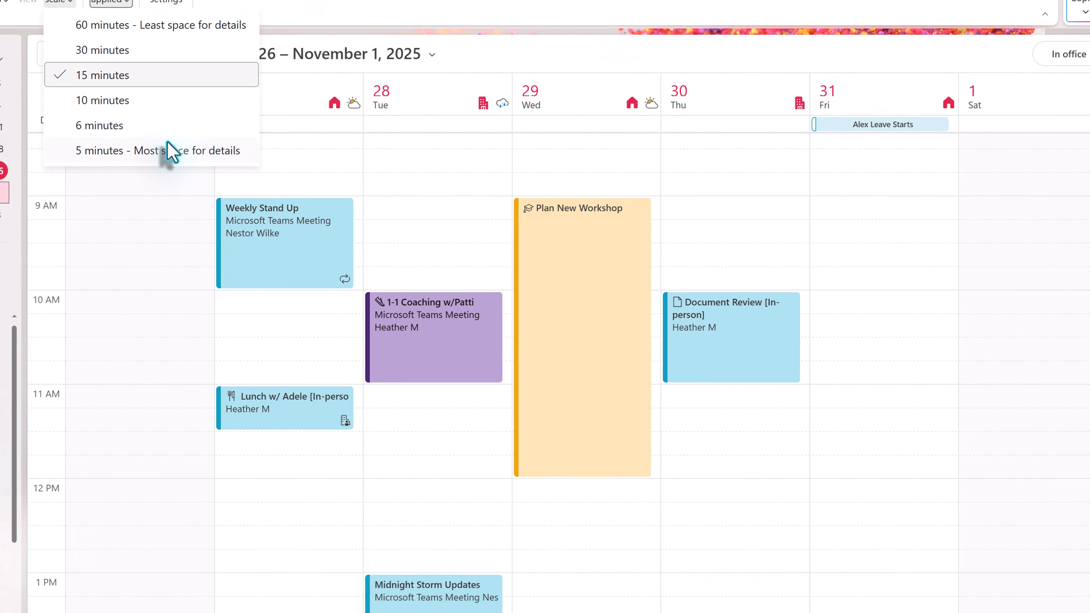
{"action": "left_click", "coordinate": [410, 290]}
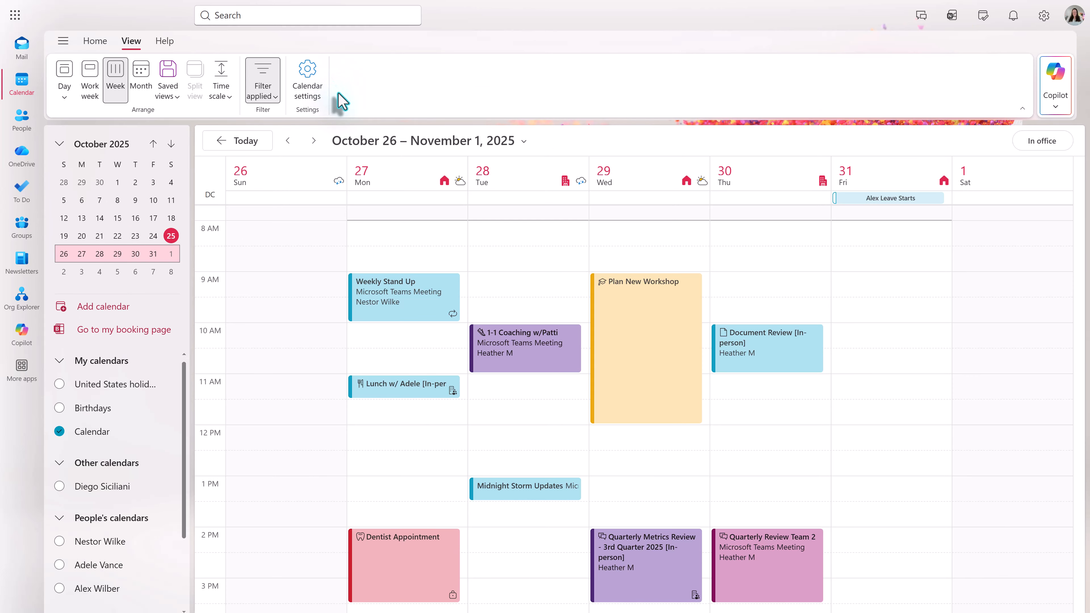
Open the calendar settings with the View options for appearance and time zones
{"action": "left_click", "coordinate": [309, 81]}
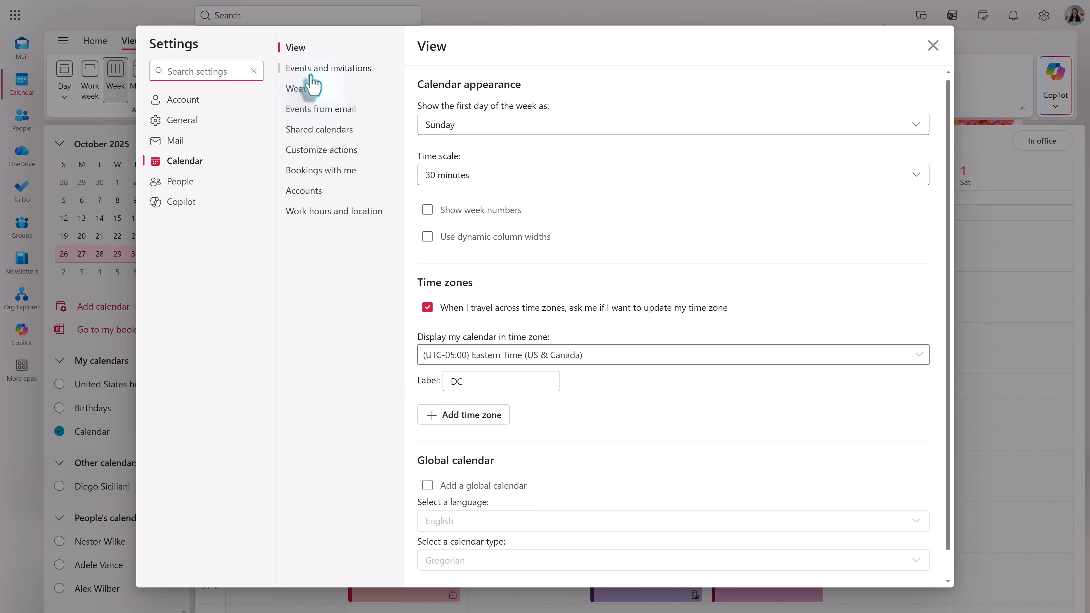